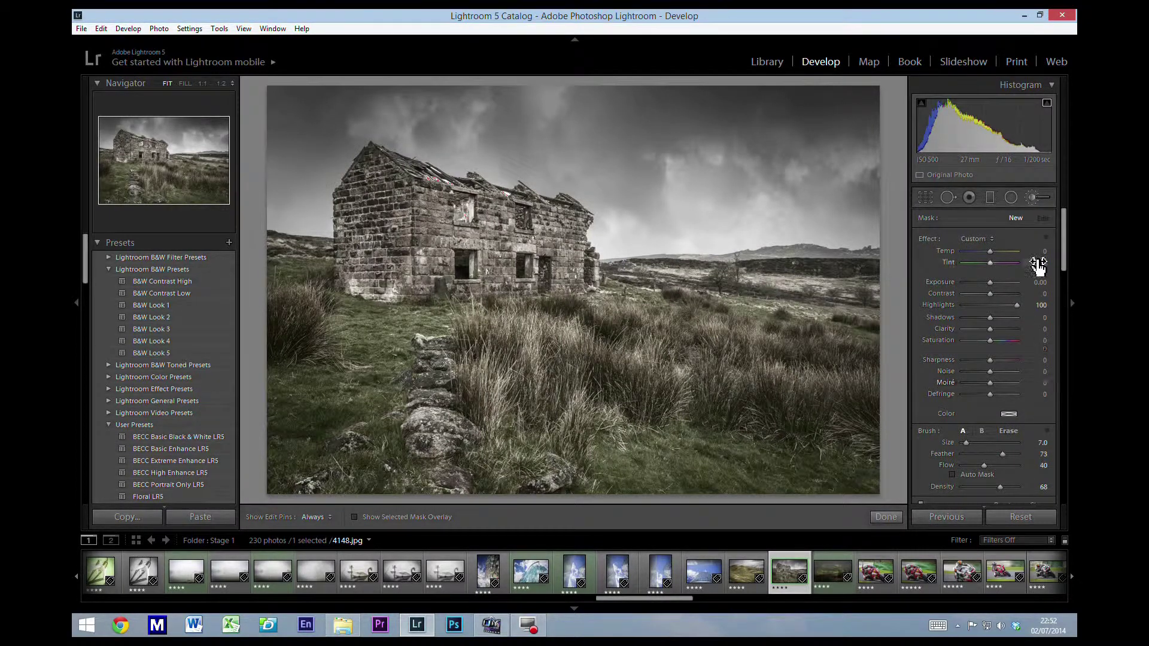
- Reset the adjustment brush effect, set Shadows to -100, and set the brush Feather to 87 and Flow to 50
double_click(929, 238)
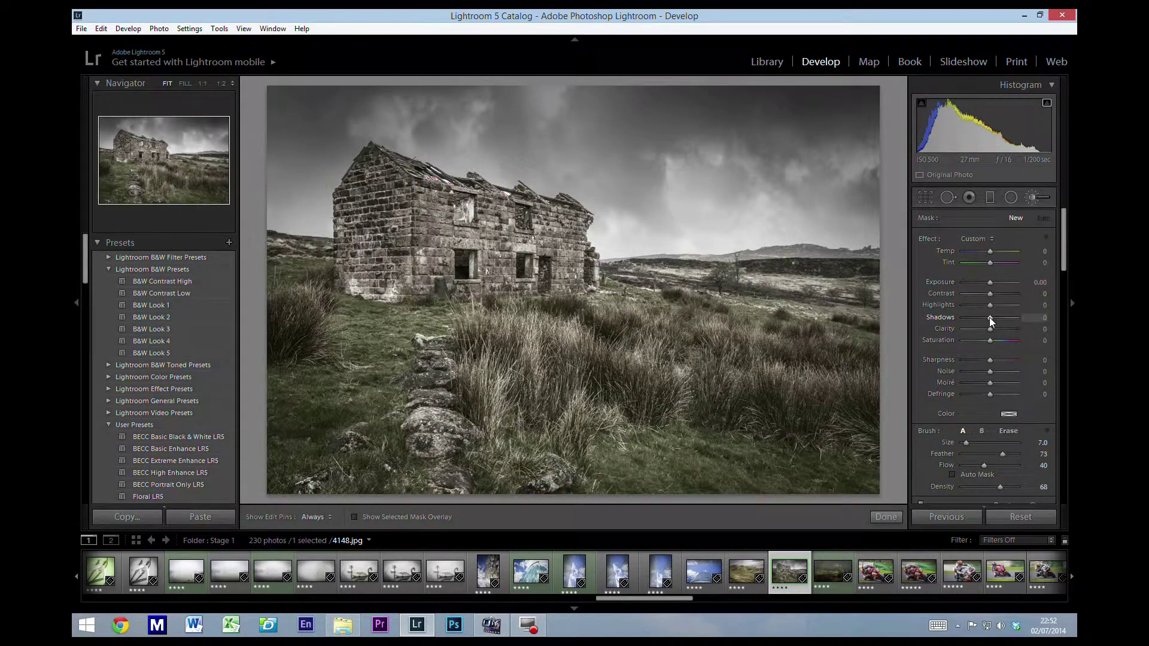
left_click_drag(989, 318, 956, 321)
scroll(1061, 264, "down", 3)
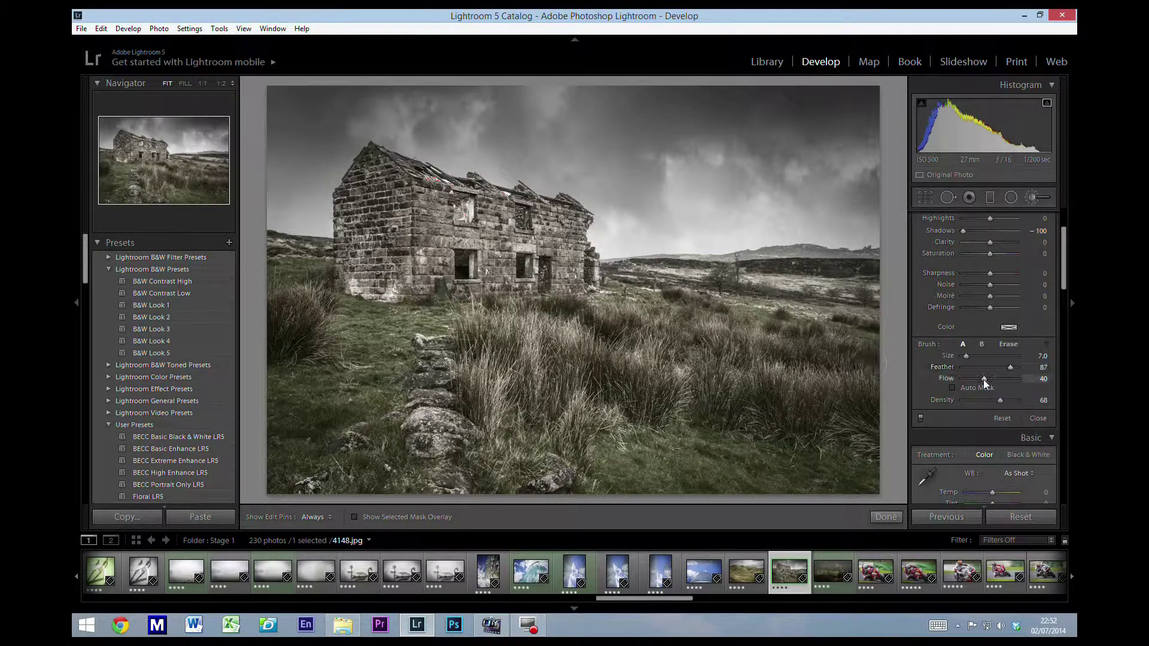
left_click_drag(985, 378, 990, 379)
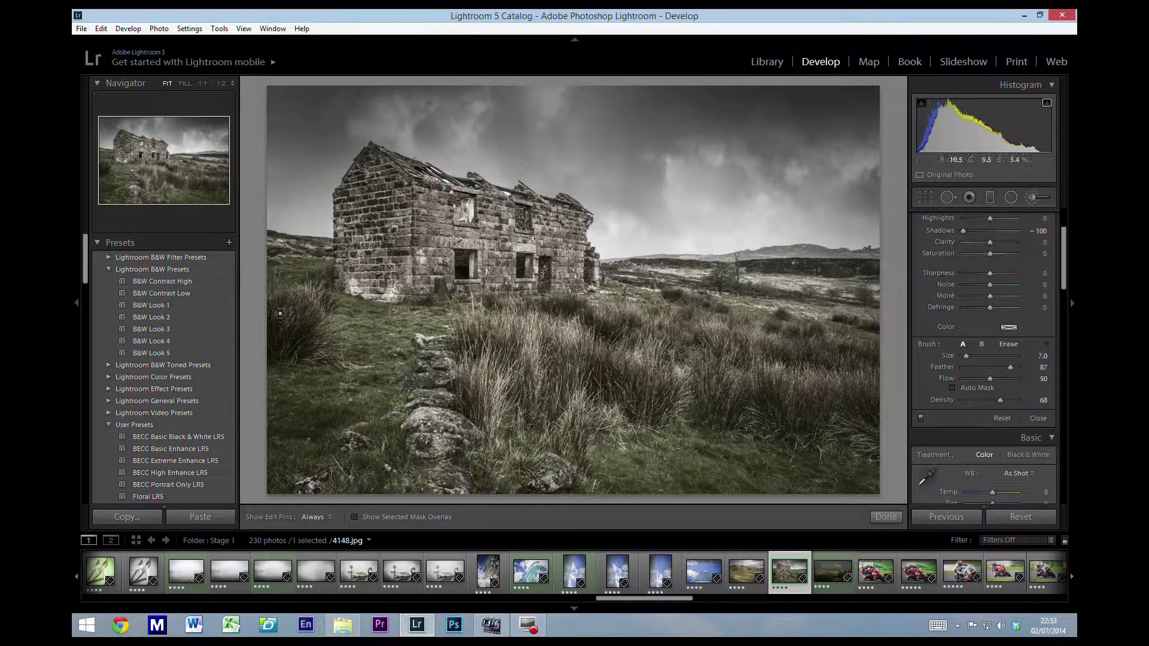
- Brush the darkened shadows over the grass clump beside the house and the house's stone gable wall
key("h")
key("h")
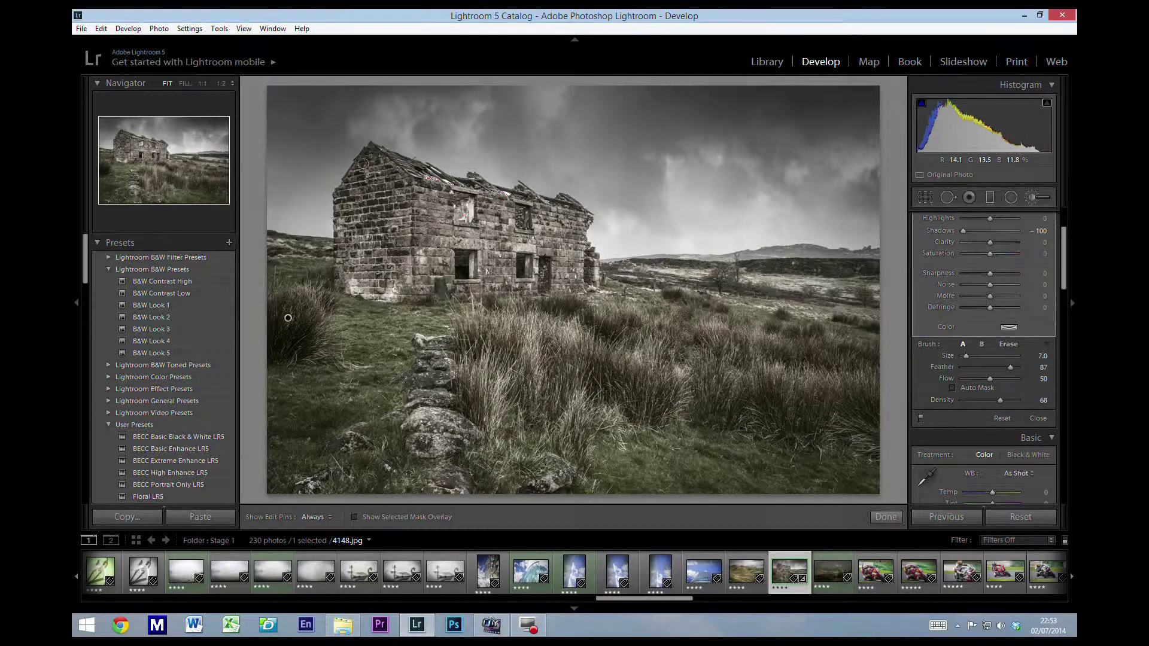
key("h")
left_click(374, 235)
left_click(399, 195)
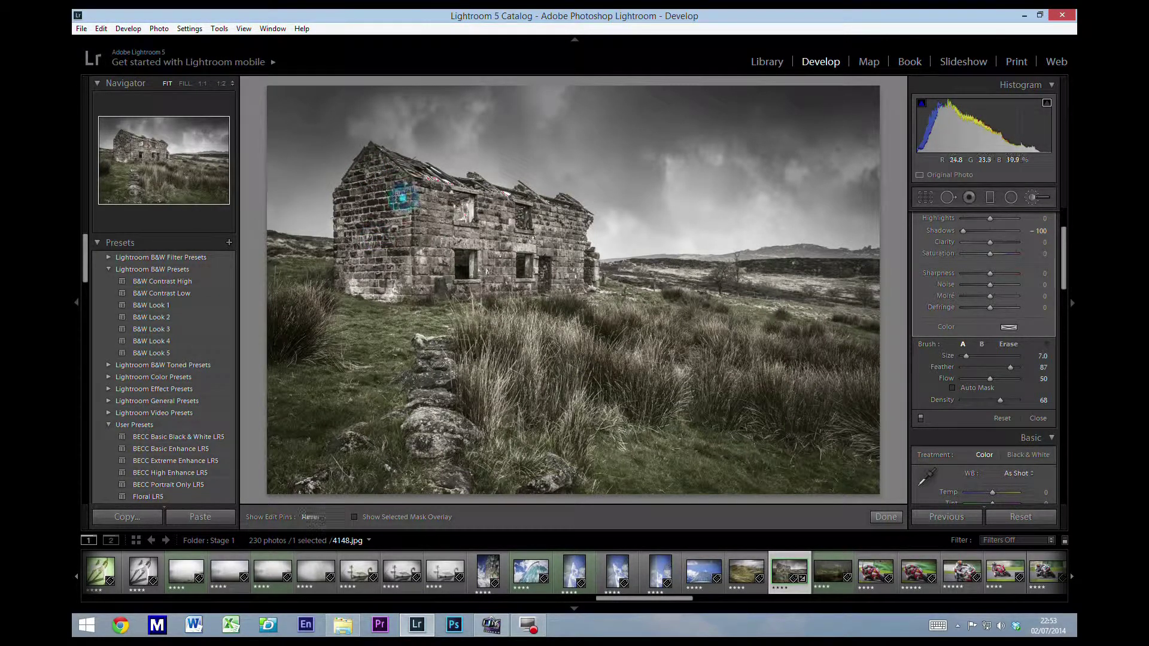
key("h")
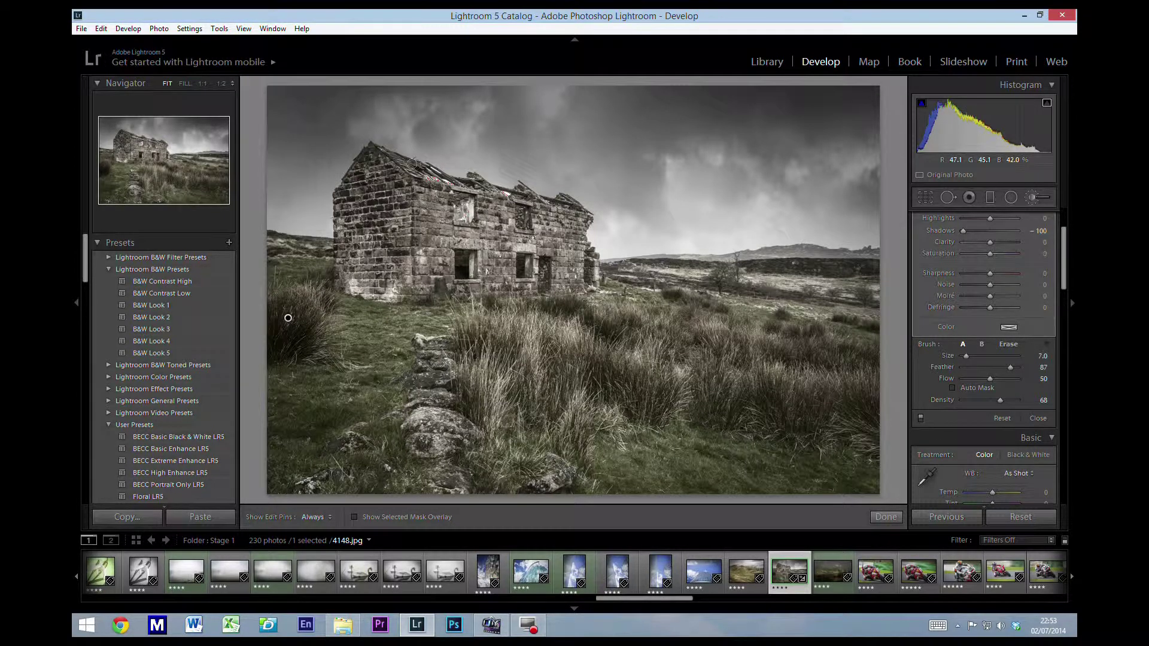
- Darken the shadows in the house's lower-left window opening and on the rocks in the left foreground
left_click(466, 262)
key("h")
key("h")
left_click(350, 443)
key("h")
key("h")
- Brush the shadow darkening over the central reeds and the dark tufts behind them
left_click(601, 355)
key("h")
key("h")
left_click(677, 303)
key("h")
key("h")
- Darken the shadows along the distant moorland band and the hillside tufts to the right of the house
key("h")
left_click(867, 264)
left_click(824, 270)
key("h")
left_click(673, 263)
left_click(675, 291)
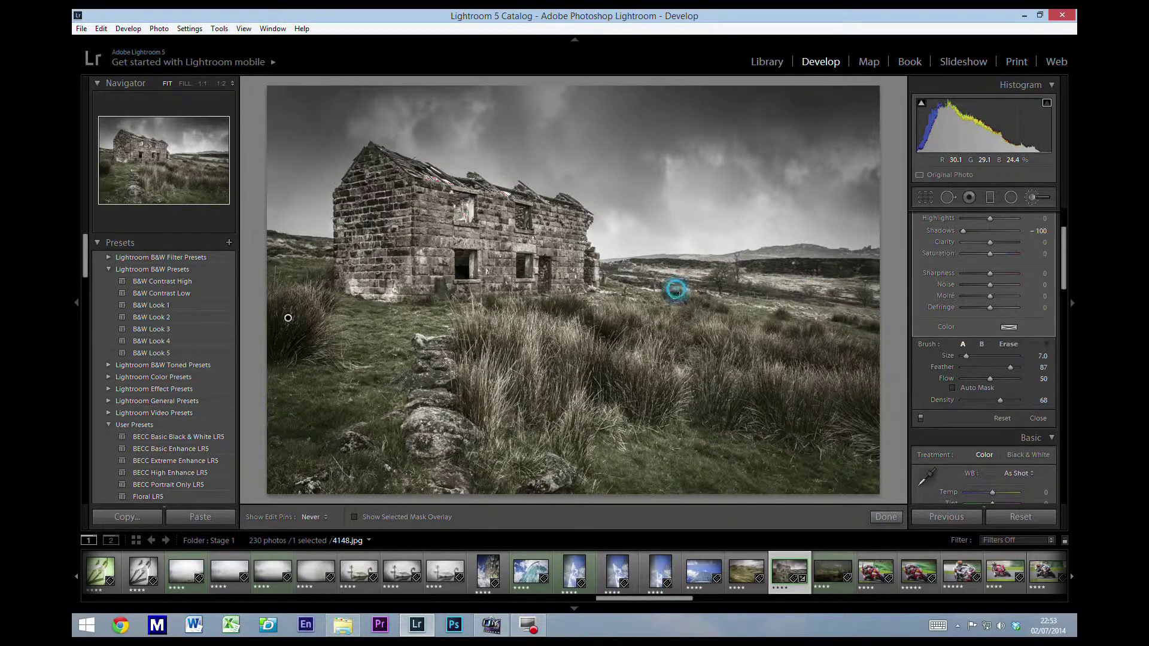
key("h")
left_click(676, 296)
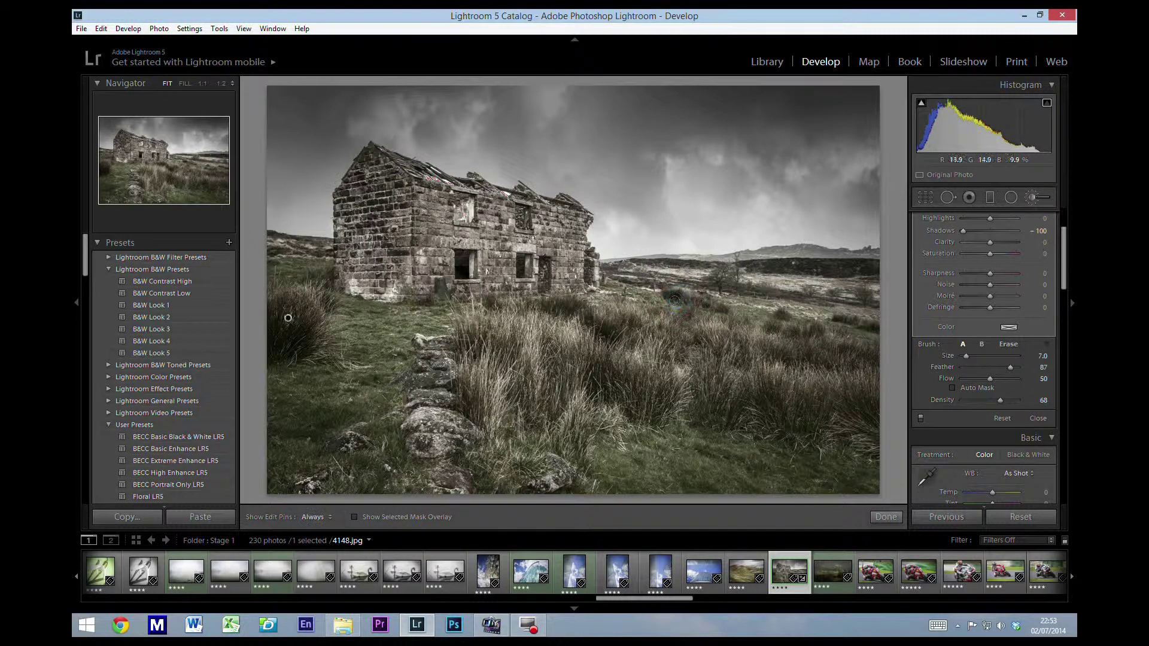
- Brush the shadow darkening over the reeds in the right foreground and up through the central reeds toward the house
left_click(773, 438)
left_click(771, 402)
left_click(859, 421)
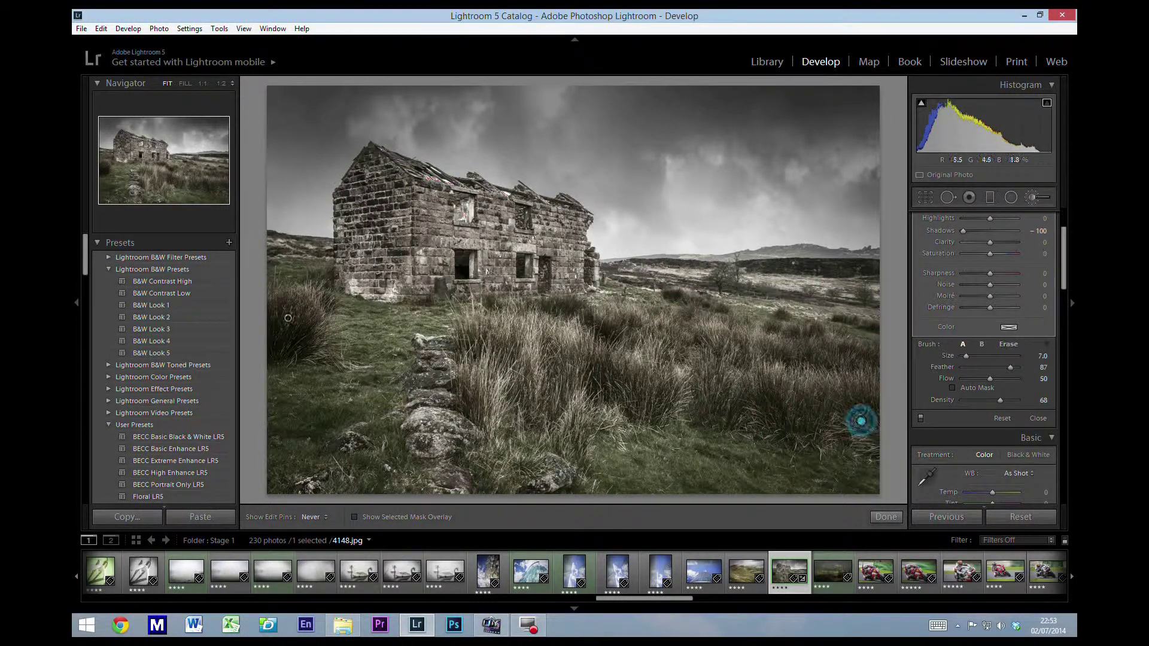
left_click(705, 406)
key("h")
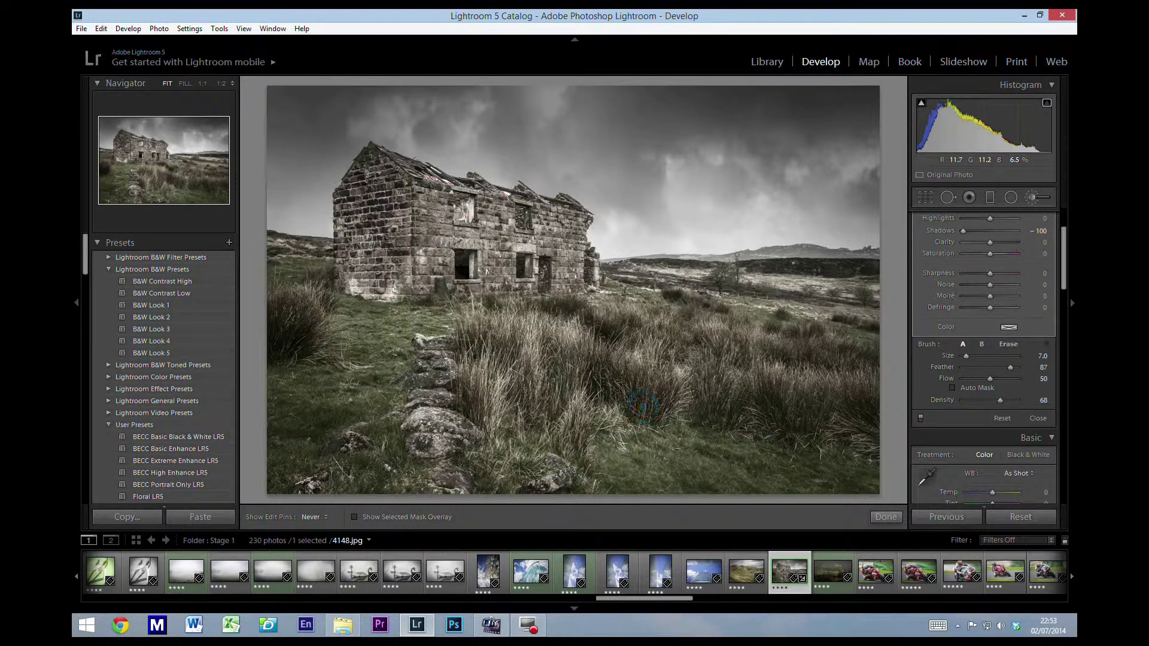
left_click(607, 372)
left_click(607, 333)
left_click(582, 320)
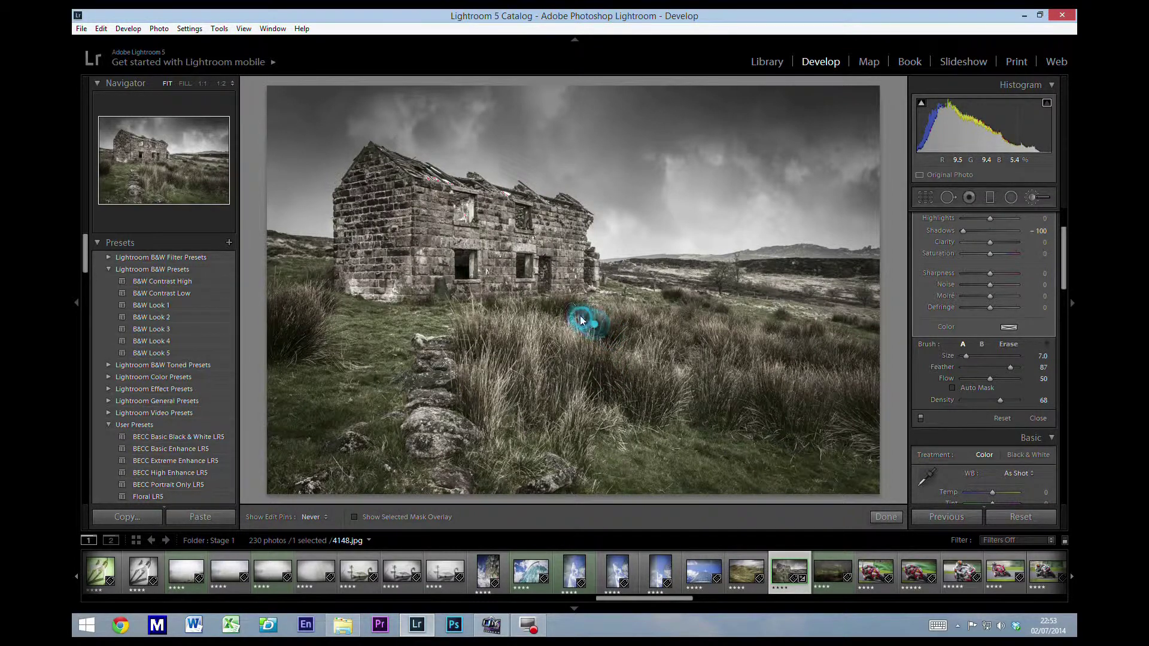
left_click(542, 309)
key("h")
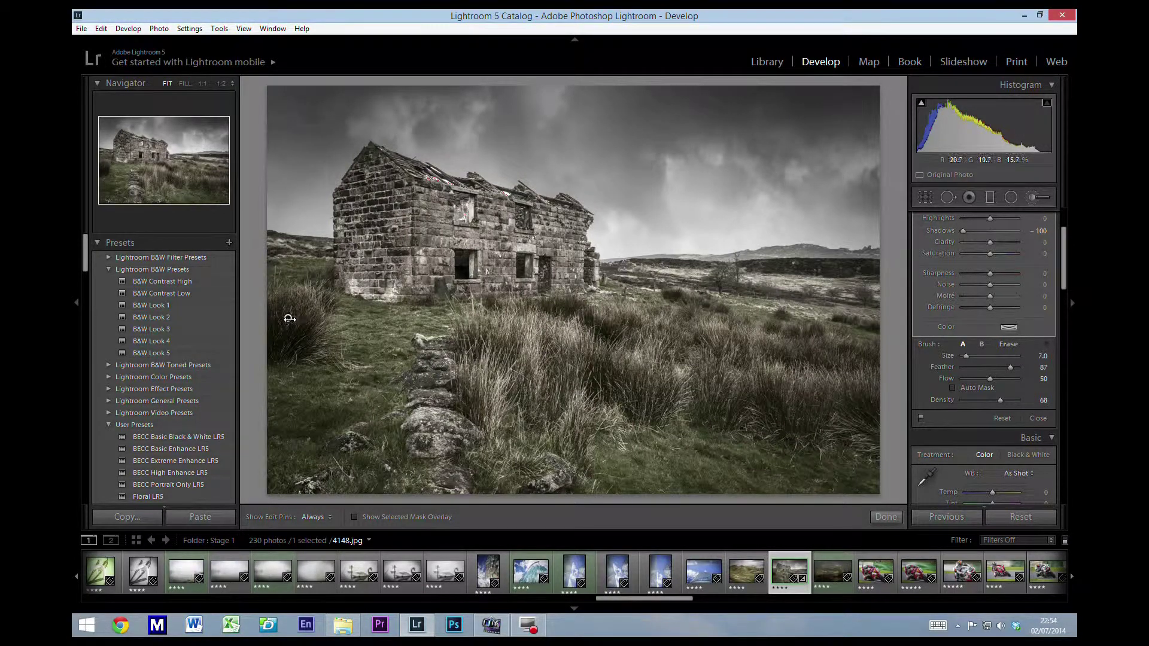
- Inspect the painted mask overlay and compare the photo with and without the brush adjustment
mouse_move(289, 319)
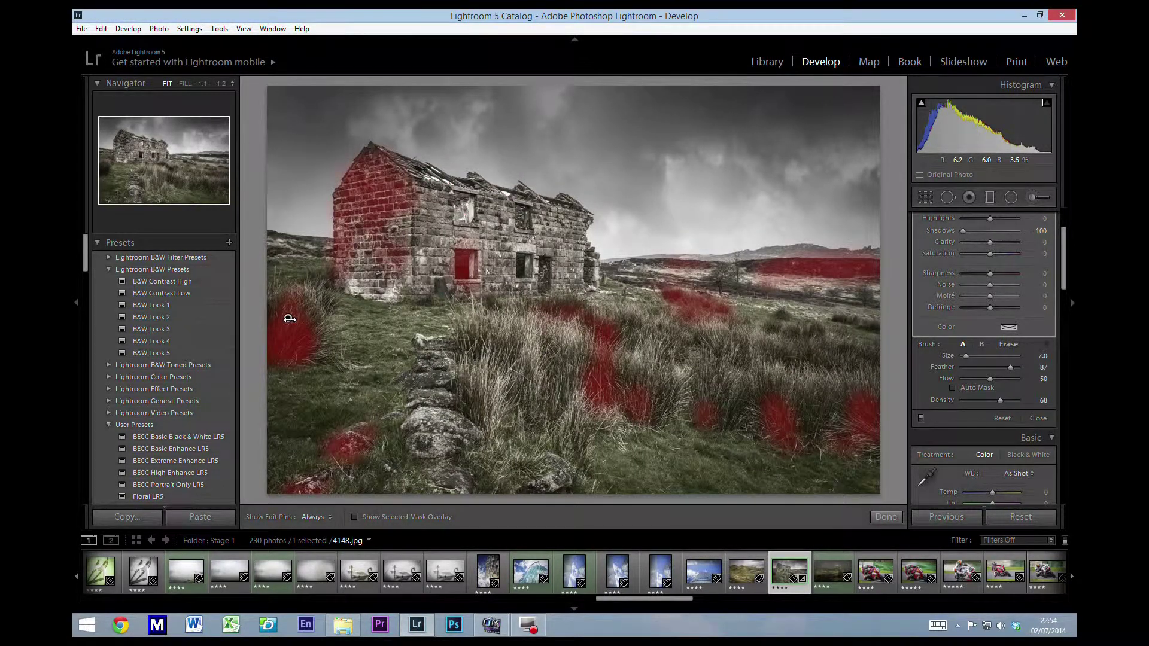
left_click(920, 418)
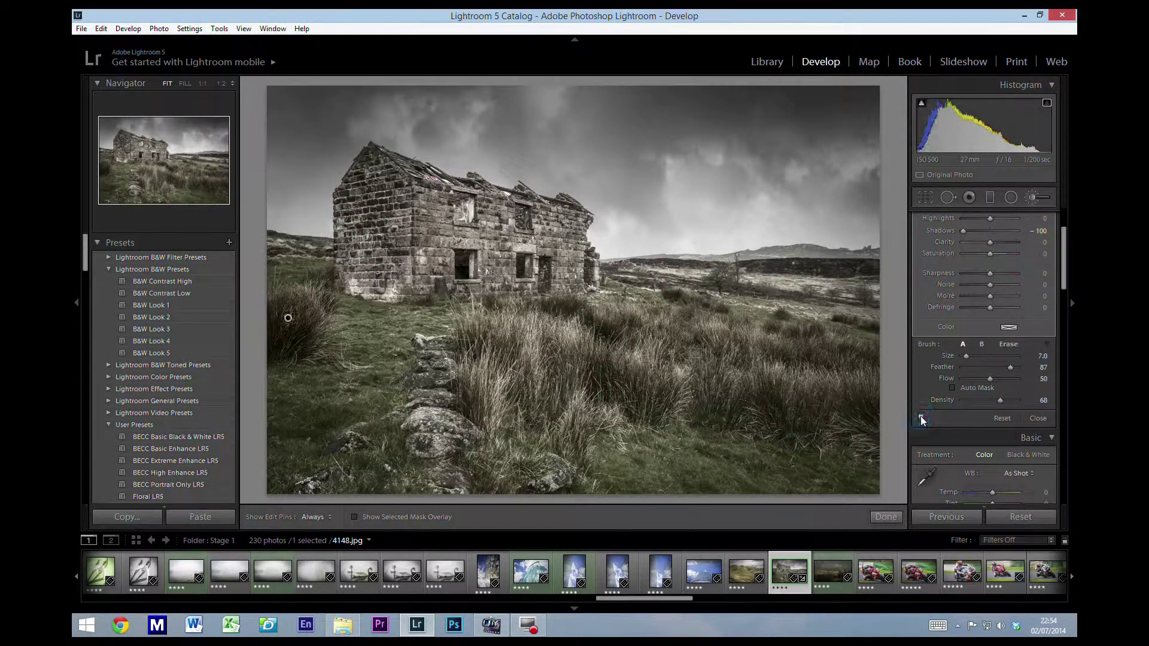
left_click(920, 417)
left_click(920, 418)
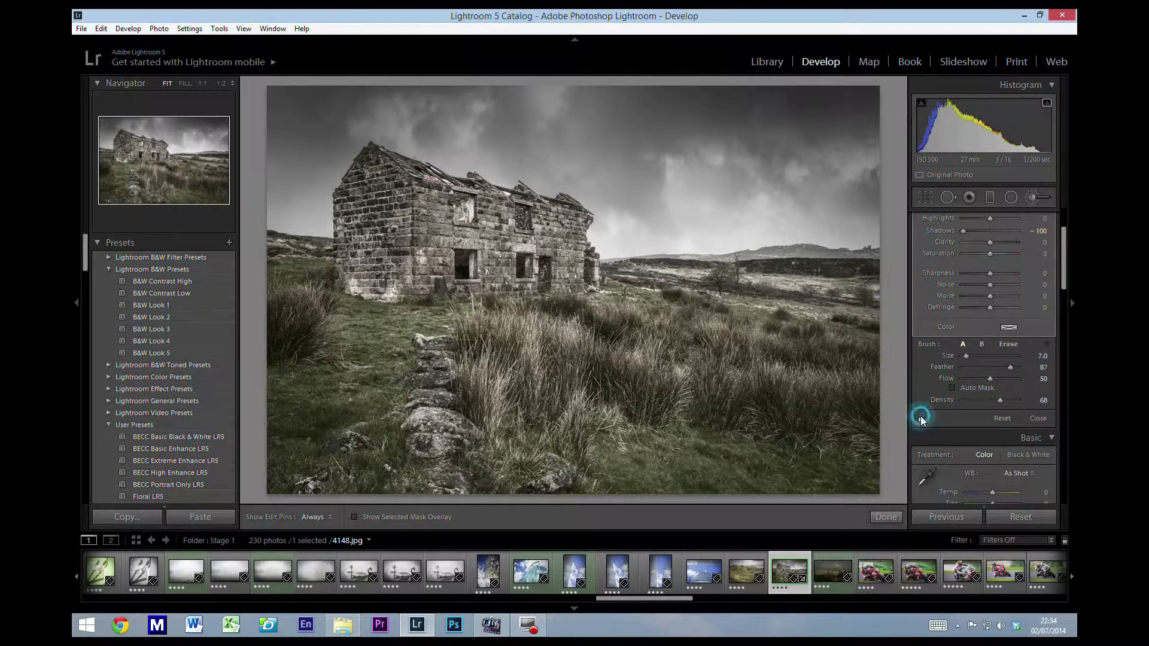
left_click(920, 419)
left_click(920, 418)
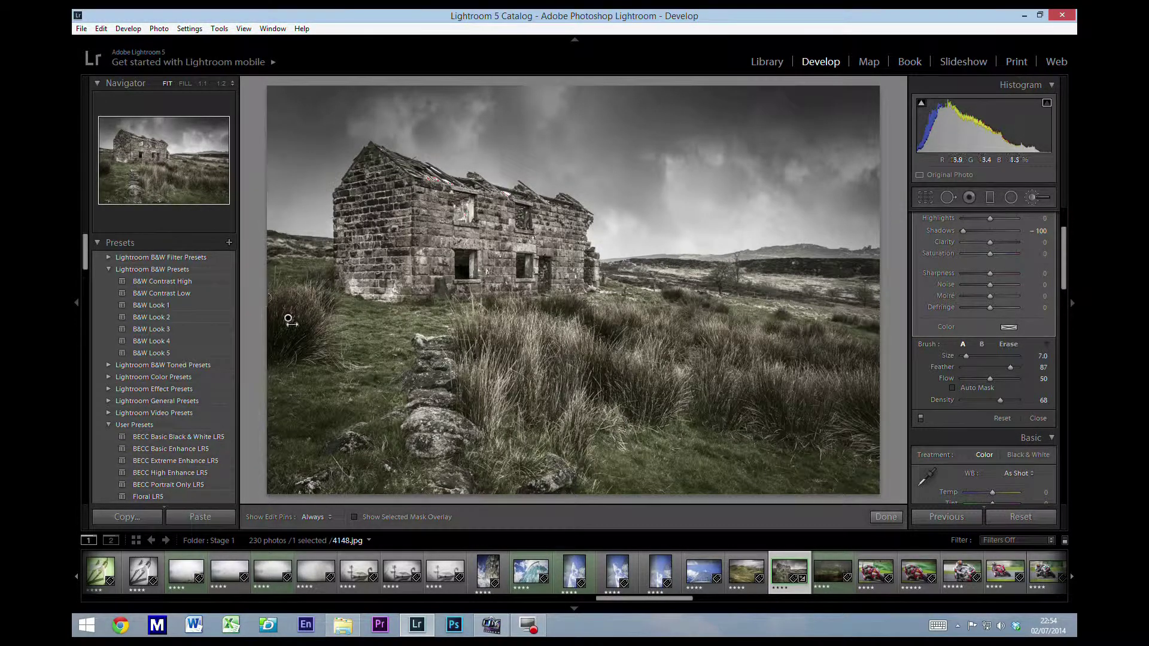
left_click(920, 418)
left_click(920, 418)
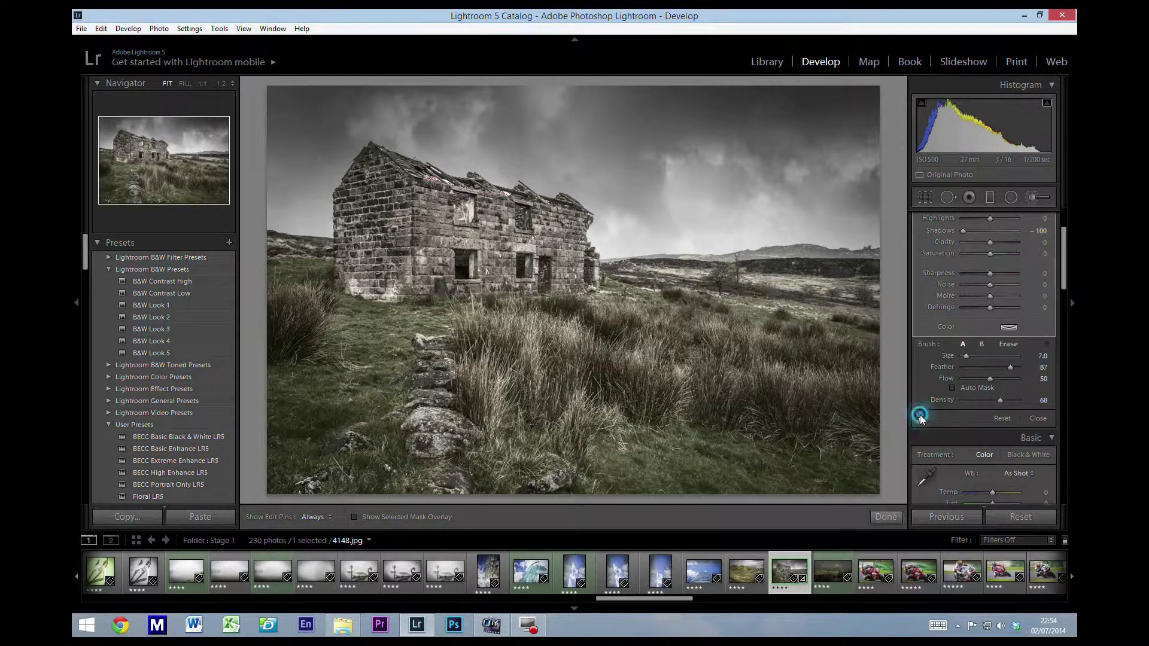
left_click(920, 418)
left_click(920, 418)
left_click(920, 418)
left_click(921, 418)
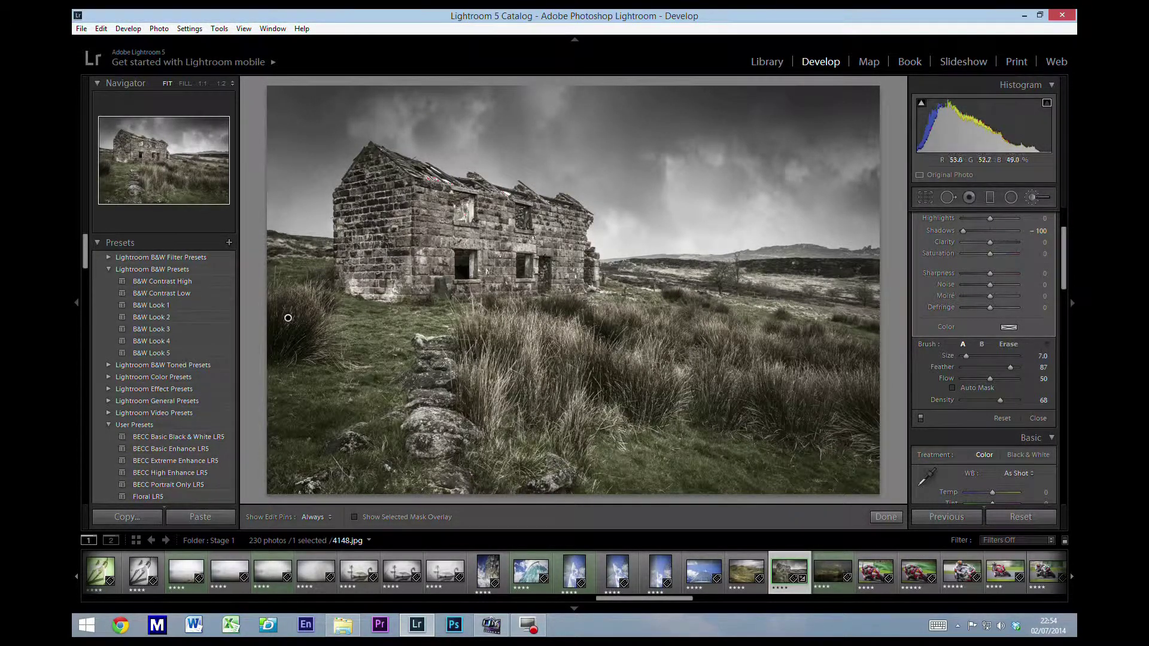
- Start a new brush adjustment with Shadows at -100 and paint a second pass over the distant moorland and central reeds
left_click_drag(1063, 277, 1063, 256)
left_click(1017, 219)
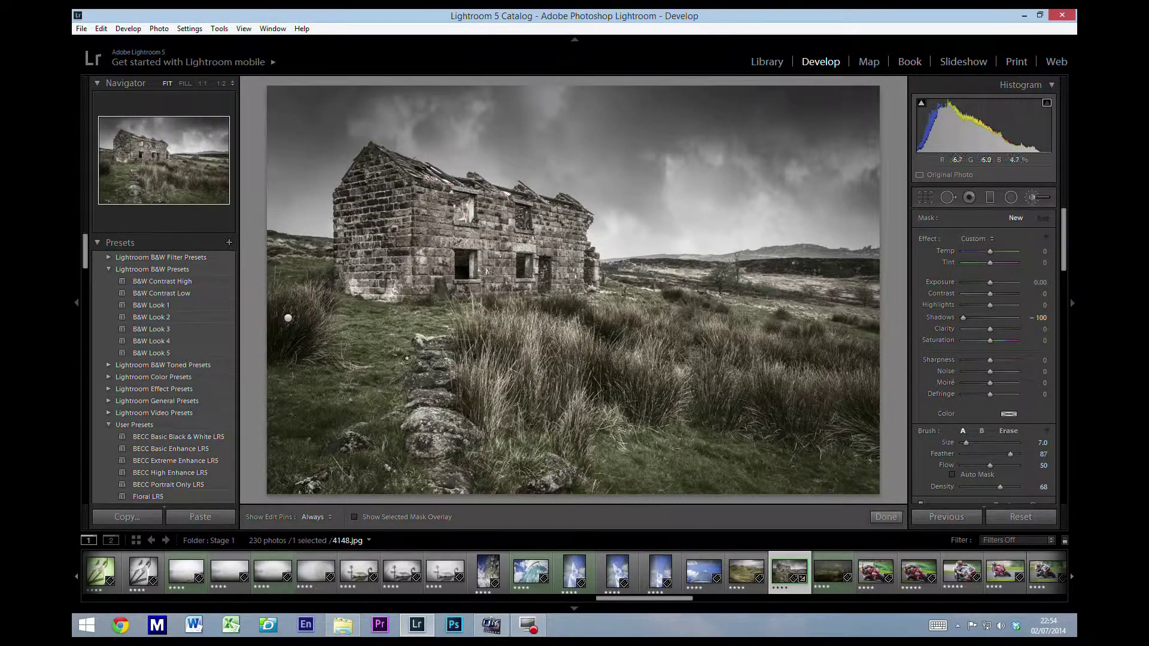
key("h")
left_click(866, 269)
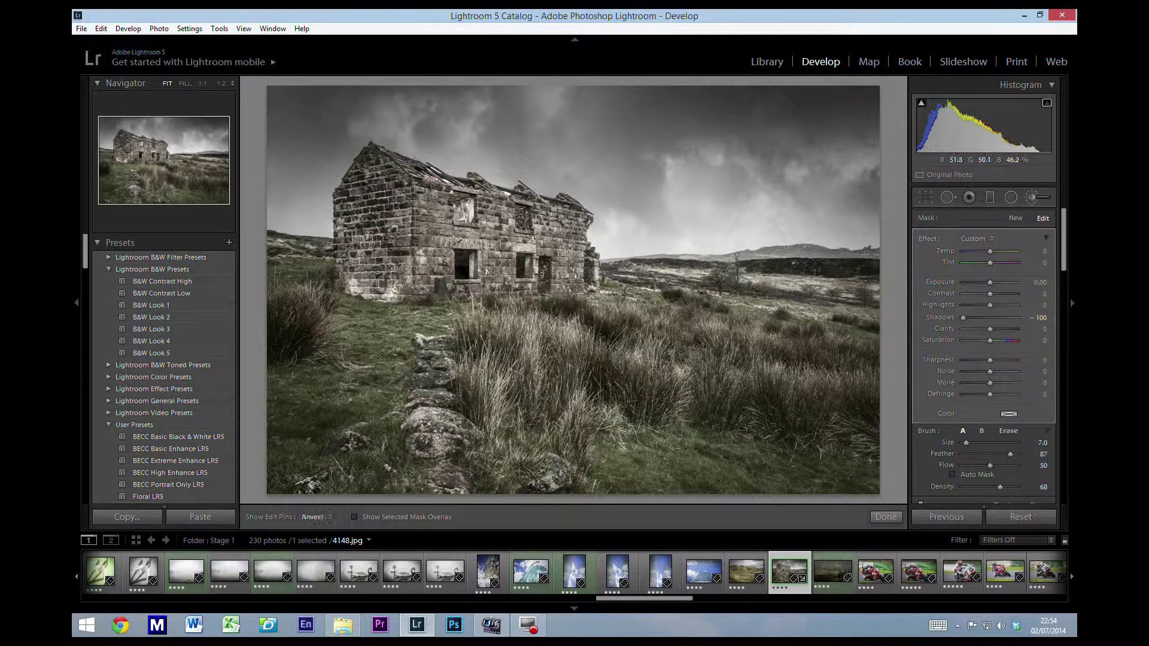
left_click(668, 271)
left_click(608, 422)
key("h")
- Compare the photo with and without the shadow brush adjustments and check the second adjustment's pin
scroll(928, 480, "down", 2)
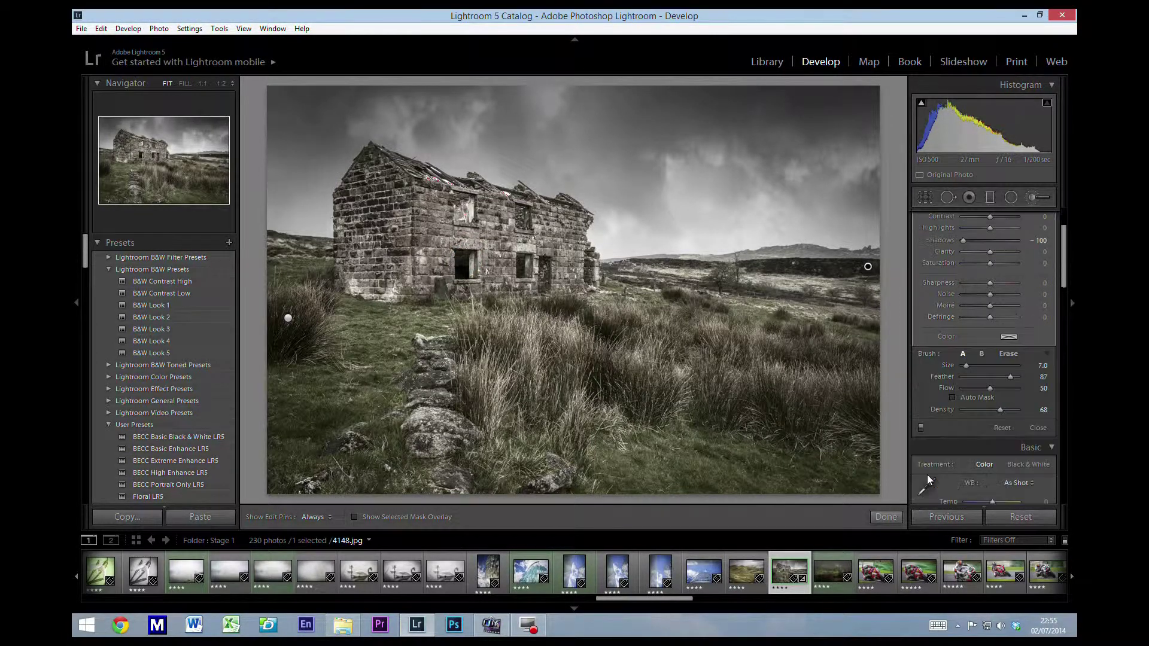
left_click(919, 428)
left_click(920, 428)
left_click(920, 428)
left_click(920, 428)
left_click(919, 428)
left_click(919, 429)
left_click(919, 428)
left_click(920, 429)
mouse_move(866, 266)
- Start a new brush adjustment with Shadows reset to 0 and Highlights set to 100
scroll(1011, 269, "up", 3)
left_click(1015, 219)
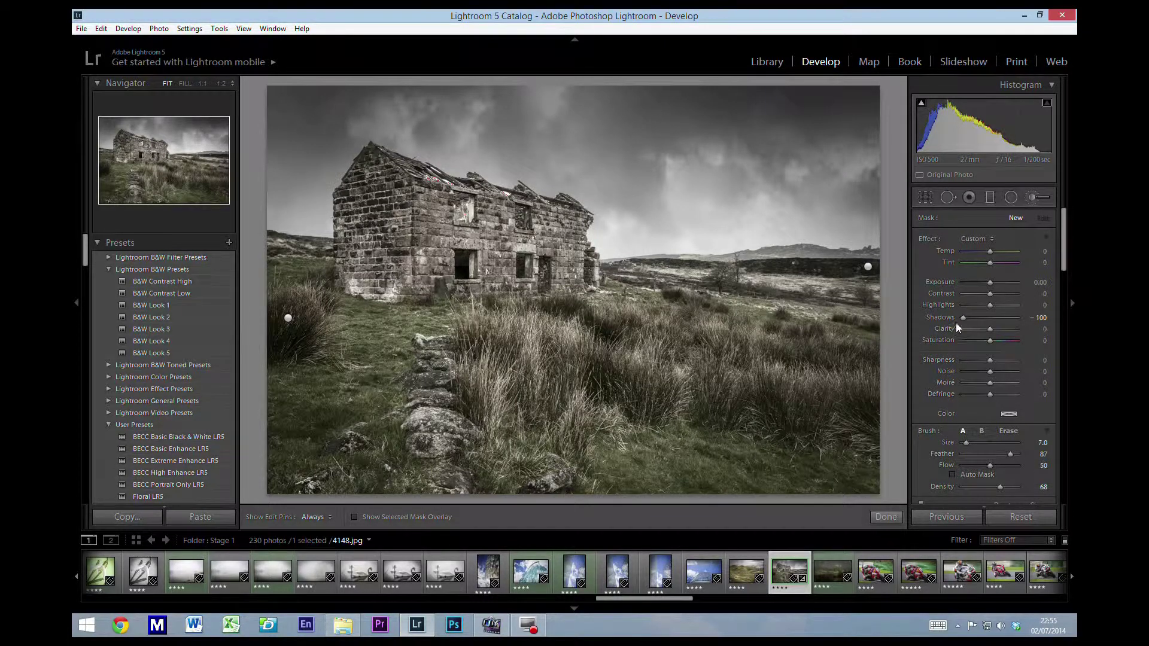
double_click(937, 317)
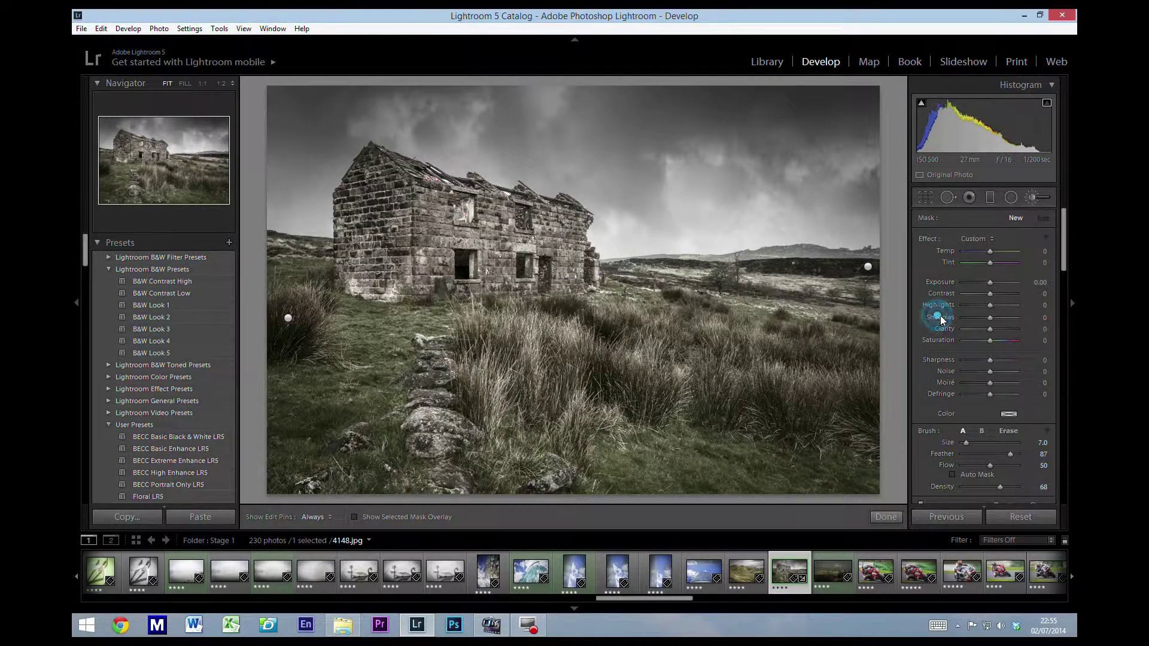
left_click(989, 307)
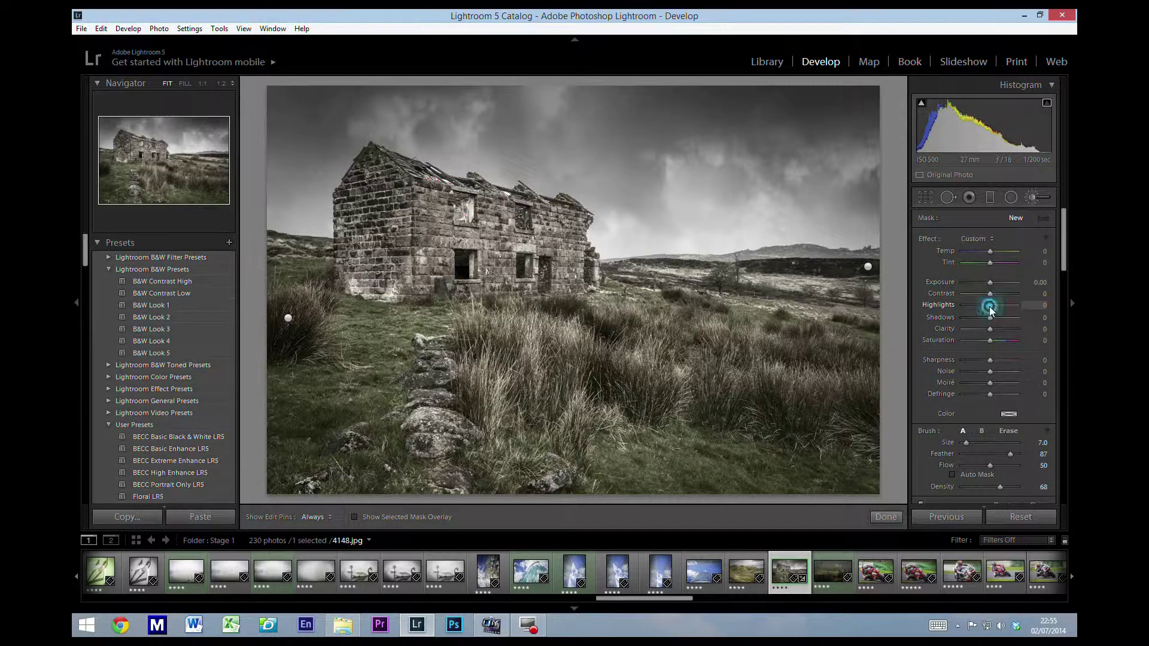
left_click_drag(989, 306, 1031, 316)
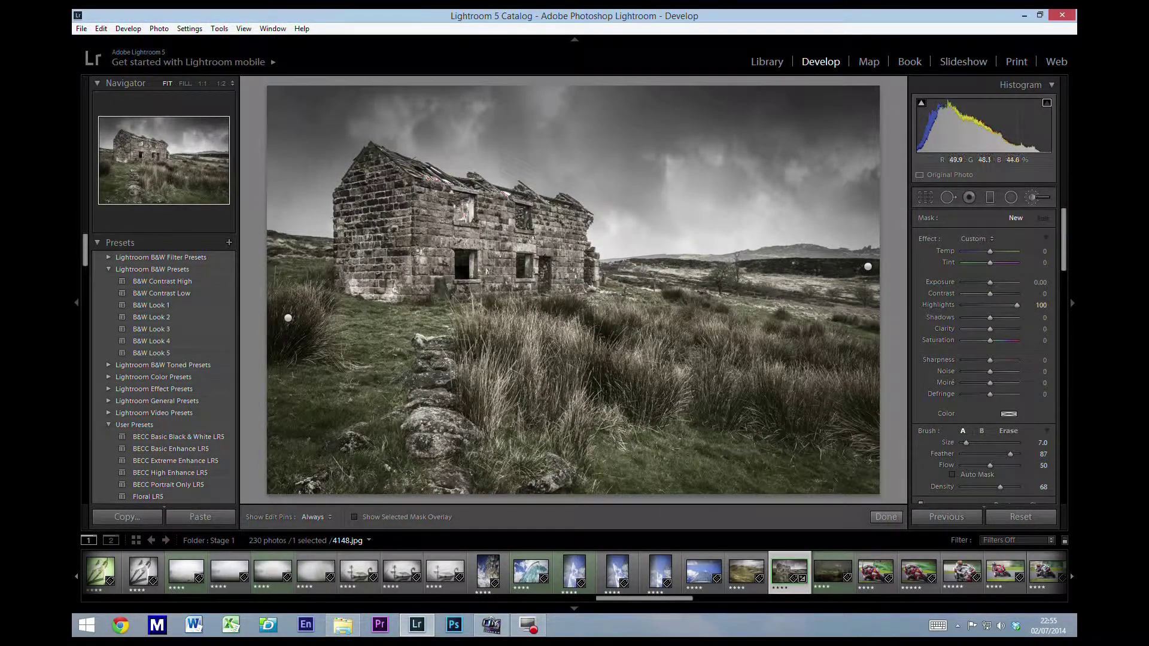
- Brush the brightened highlights over the stonework of the house's front wall and its upper-left window
key("h")
left_click(425, 254)
left_click(464, 205)
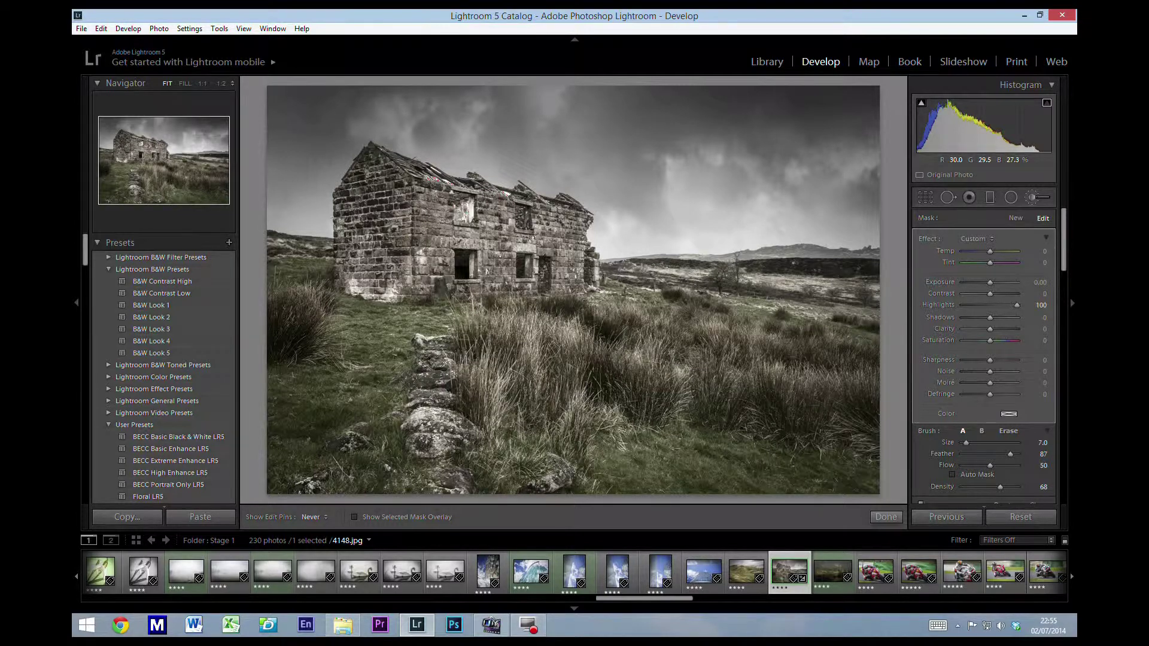
key("h")
- Compare the photo with all shadow and highlight brush adjustments switched off and on
scroll(930, 481, "down", 3)
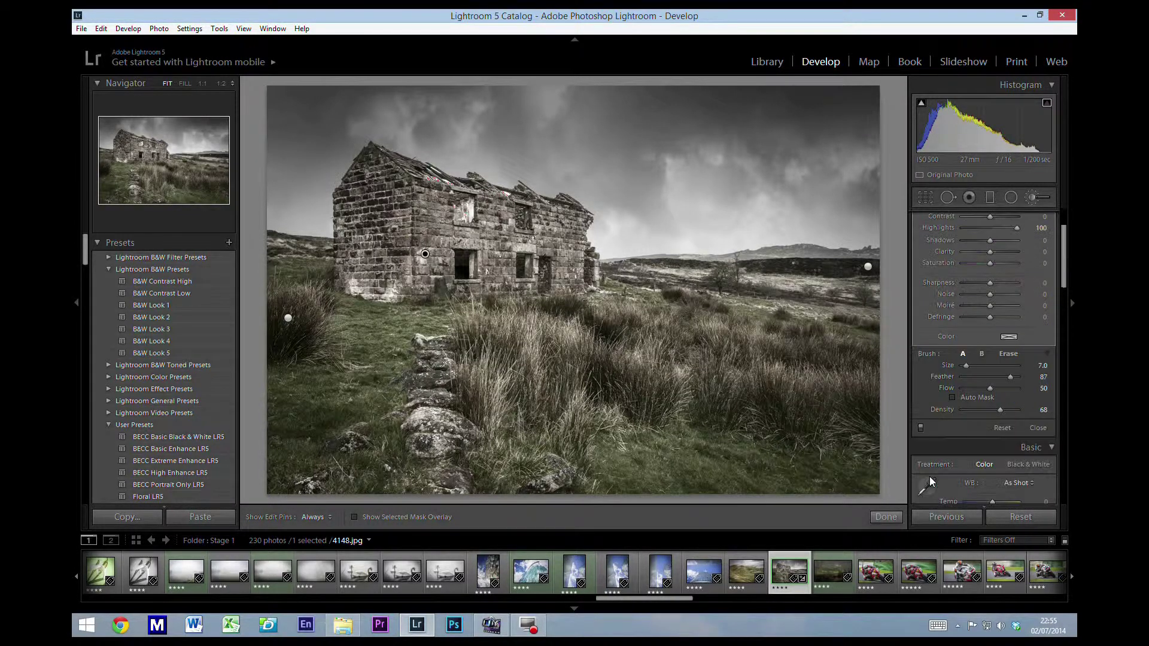
left_click(920, 428)
left_click(920, 427)
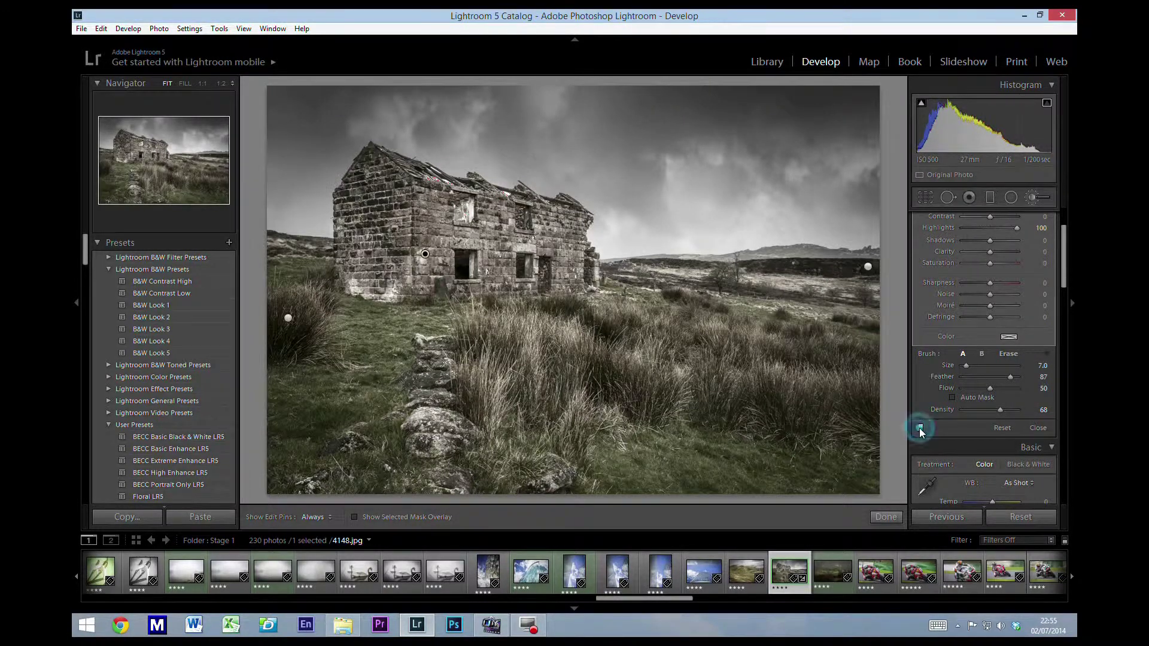
left_click(920, 428)
left_click(920, 428)
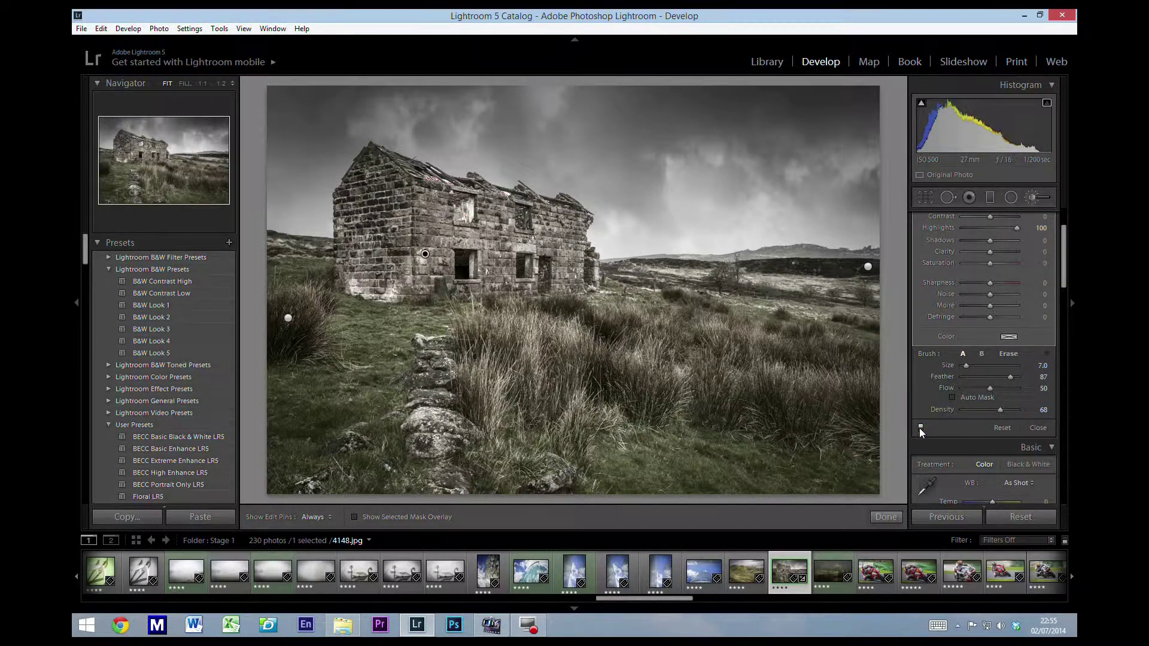
left_click(920, 428)
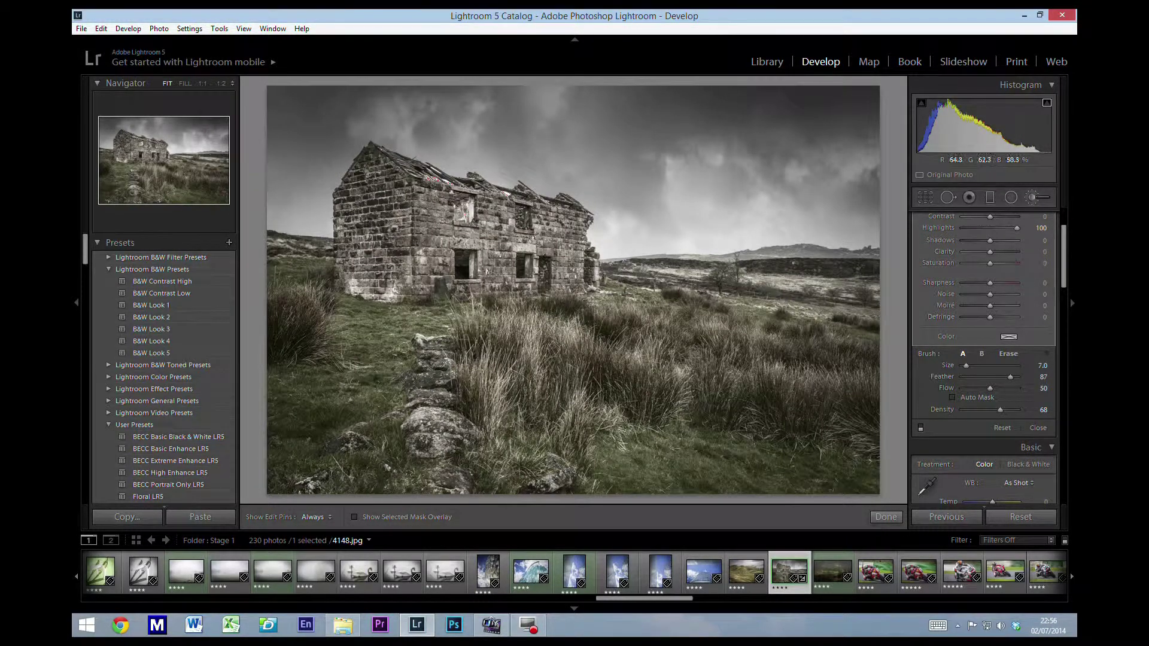
left_click(920, 427)
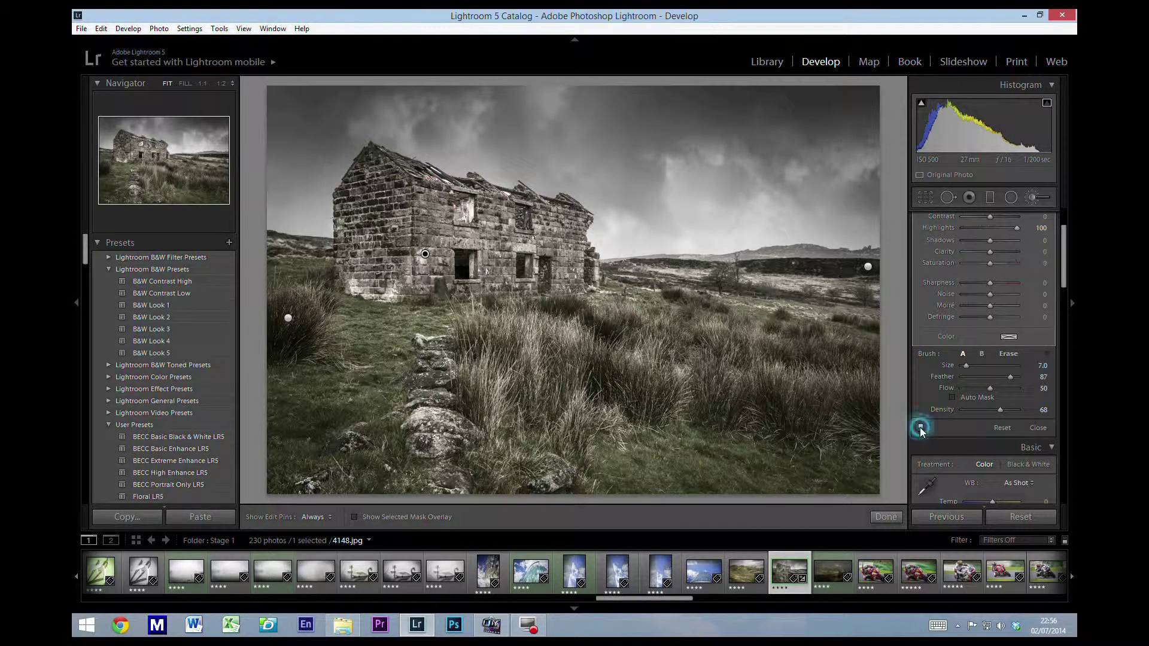
left_click(920, 427)
left_click(920, 427)
left_click(920, 427)
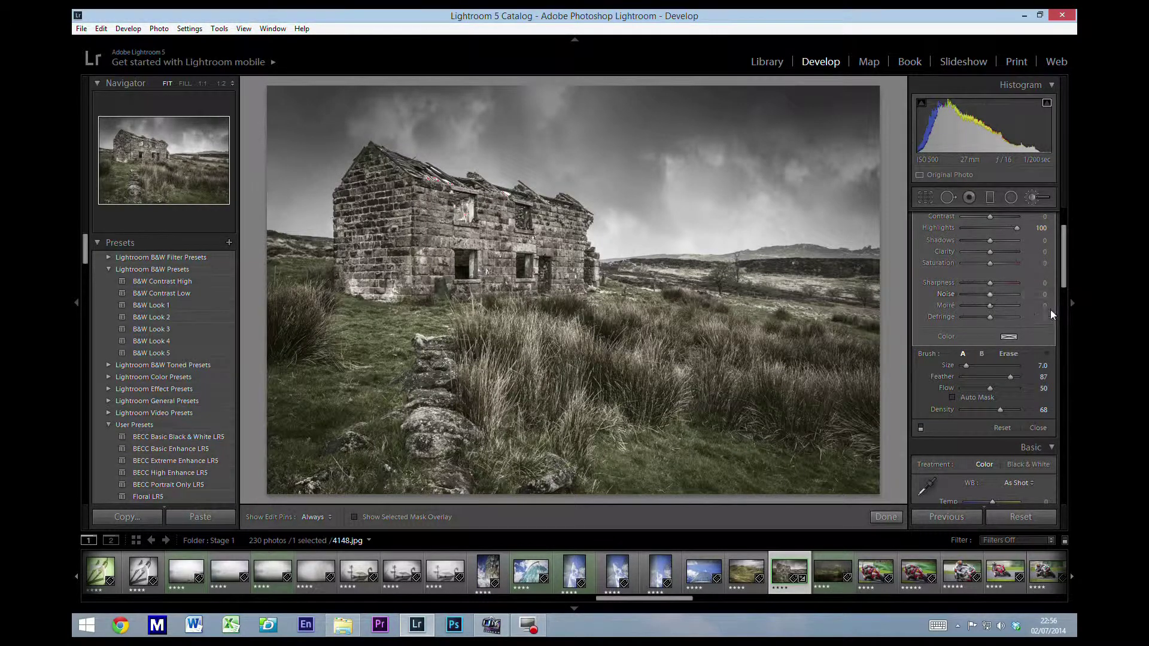
- View the photo with the adjustment controls collapsed, restore them, and hide the edit pins
left_click(1070, 293)
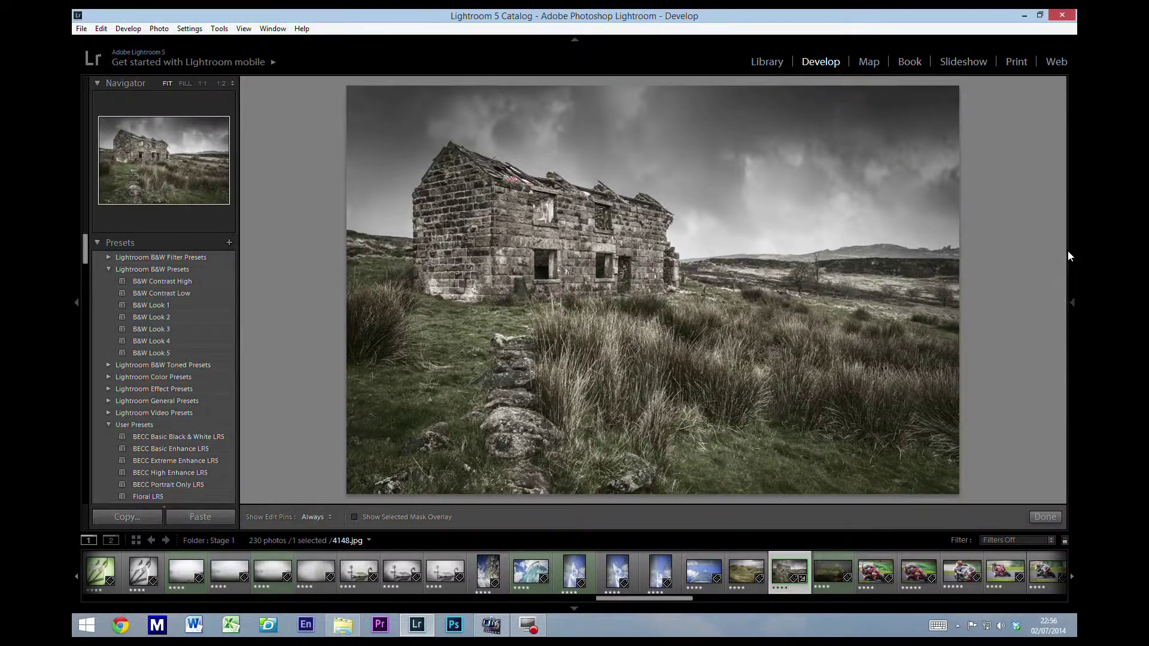
left_click(1071, 305)
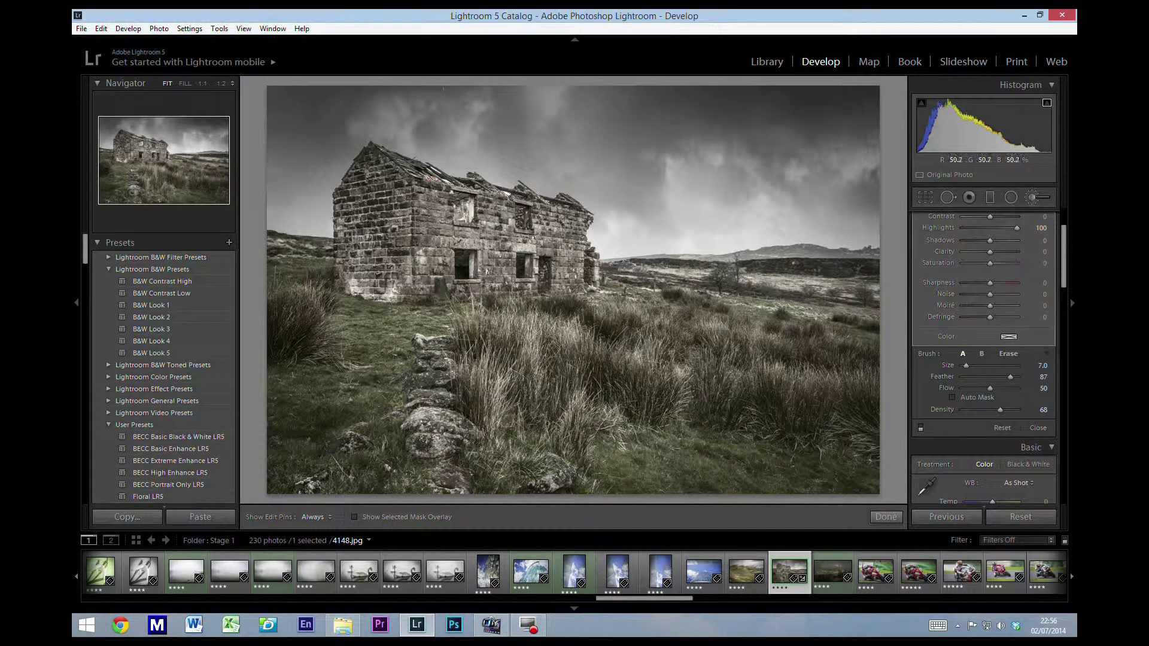
key("h")
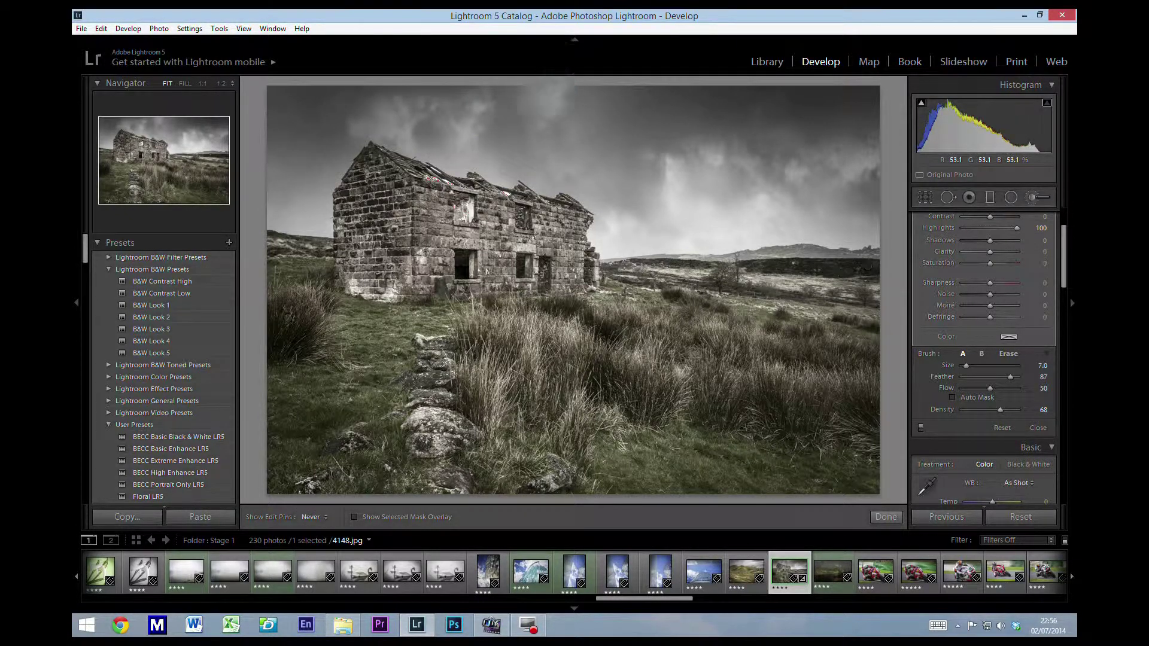
- Start a new brush adjustment with Highlights at 100 and brush it over the tumbled stone wall in the foreground
key("h")
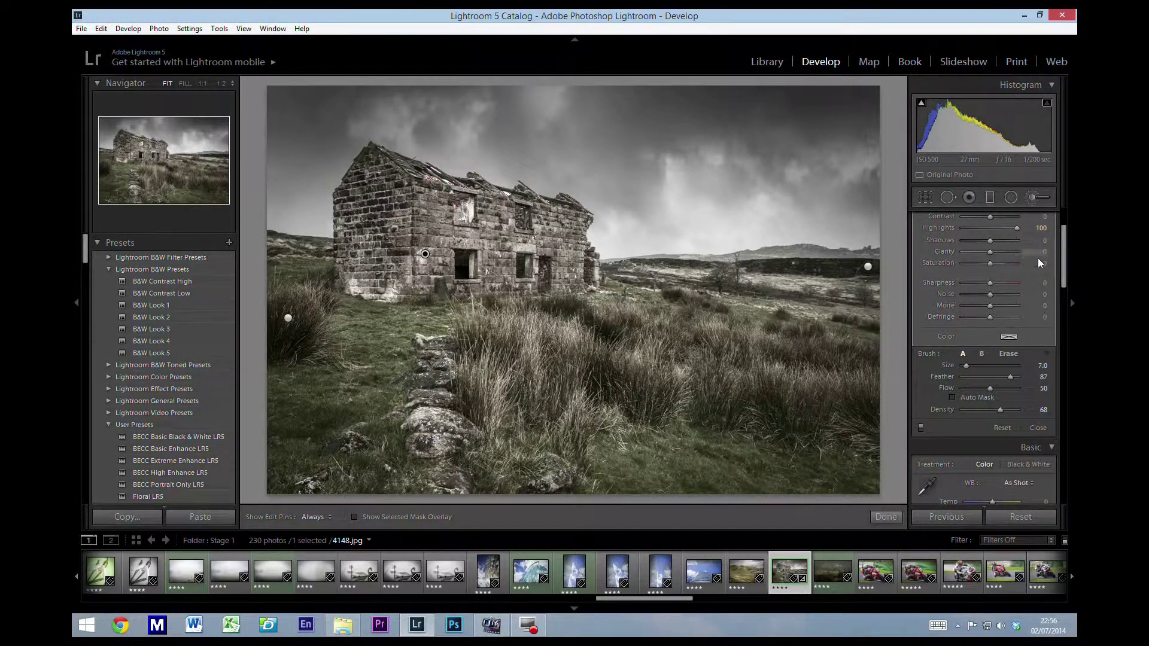
left_click_drag(1064, 265, 1062, 233)
left_click(1015, 217)
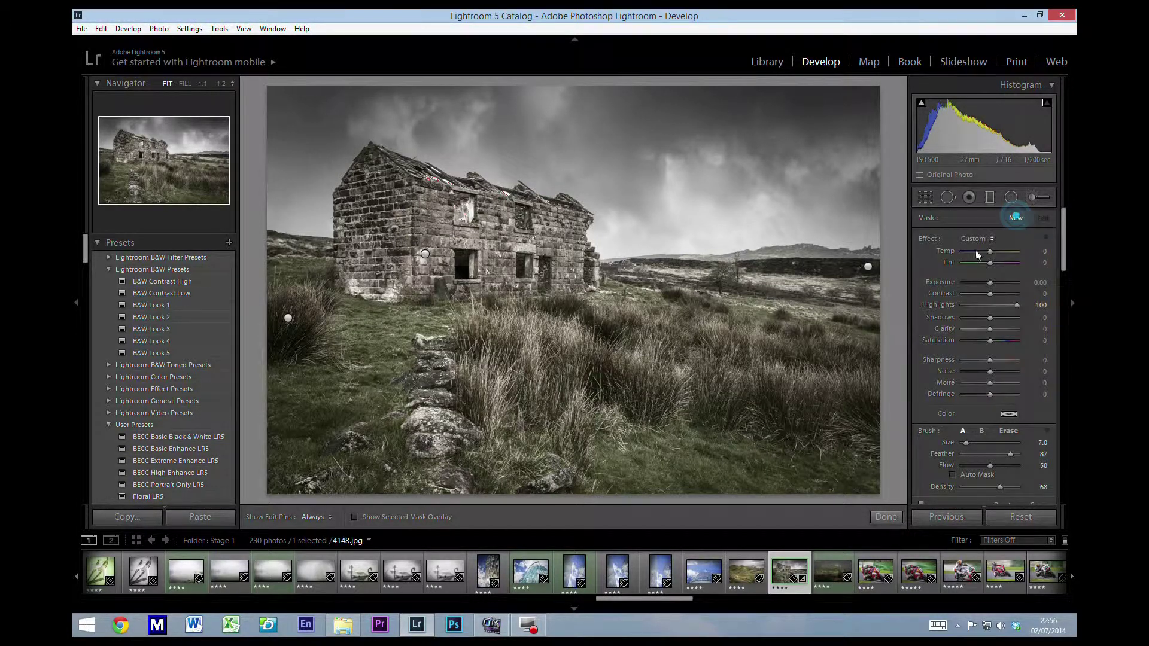
key("h")
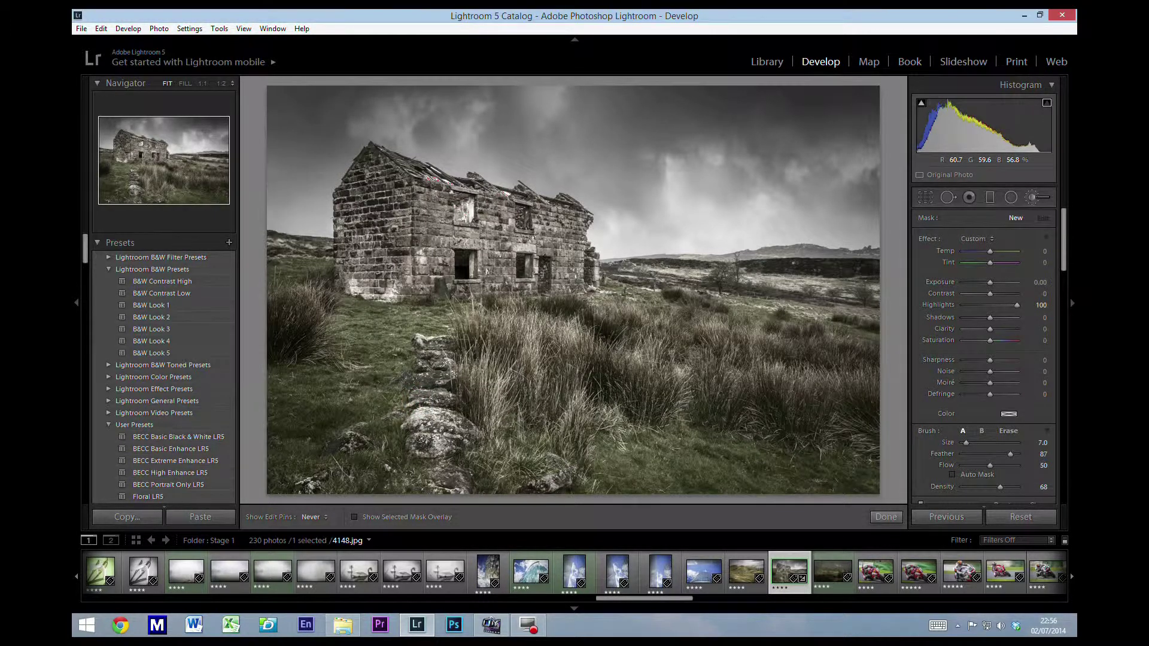
left_click(418, 400)
key("h")
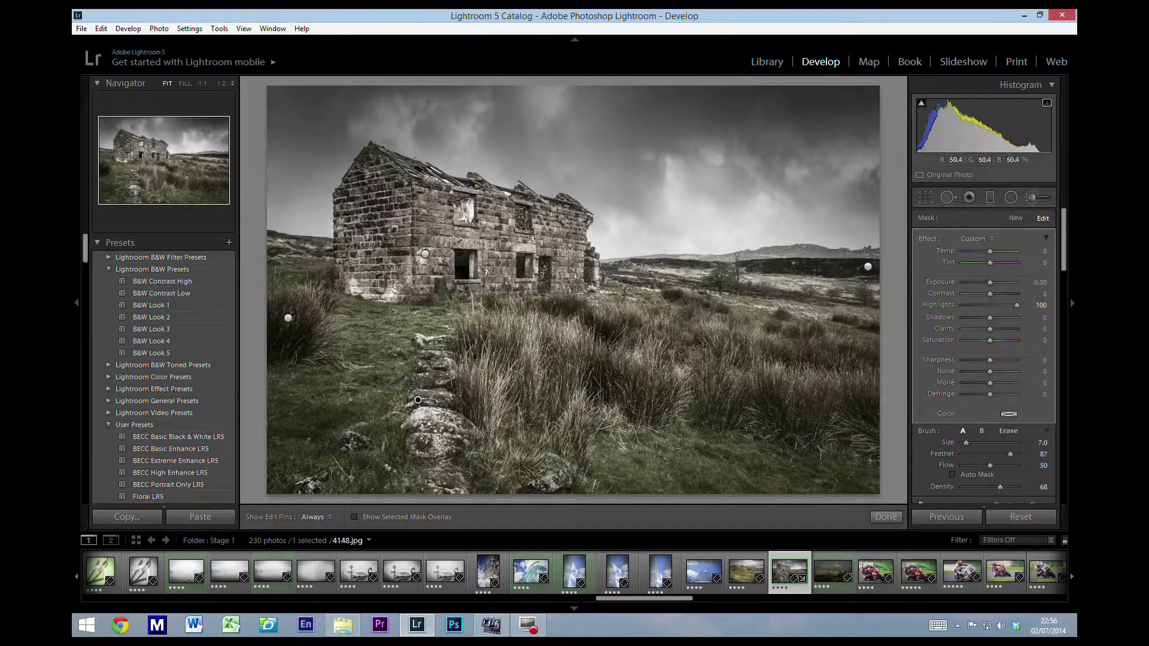
key("h")
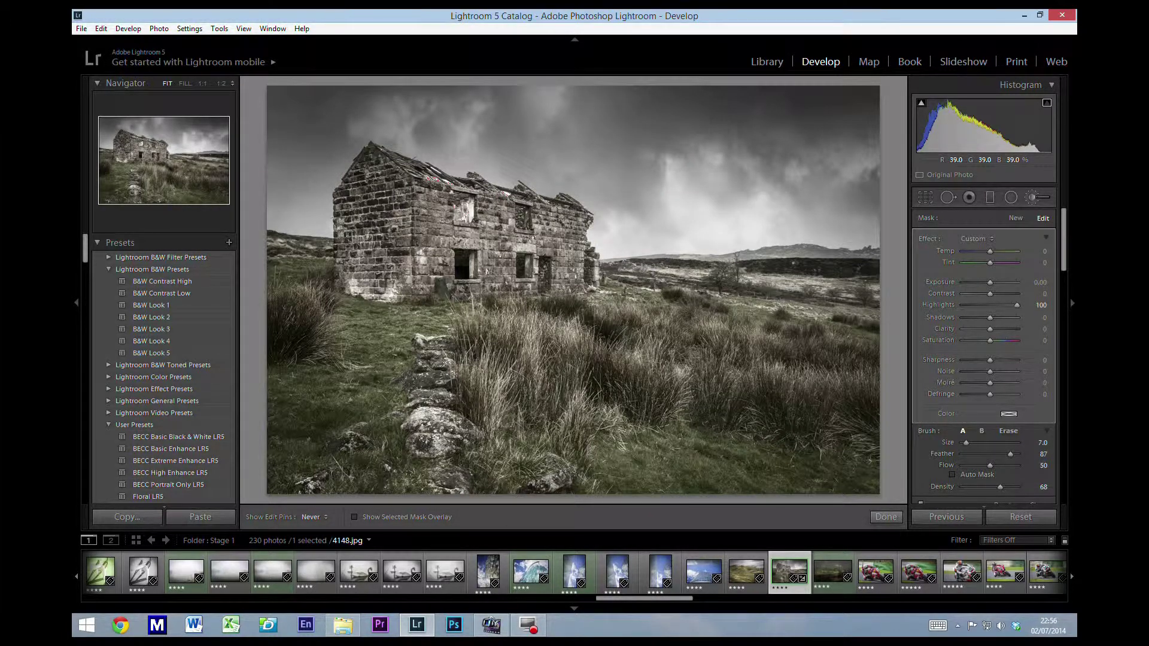
key("h")
- Start a new brush adjustment with Highlights reset to 0 and Shadows set to -100
left_click(1015, 219)
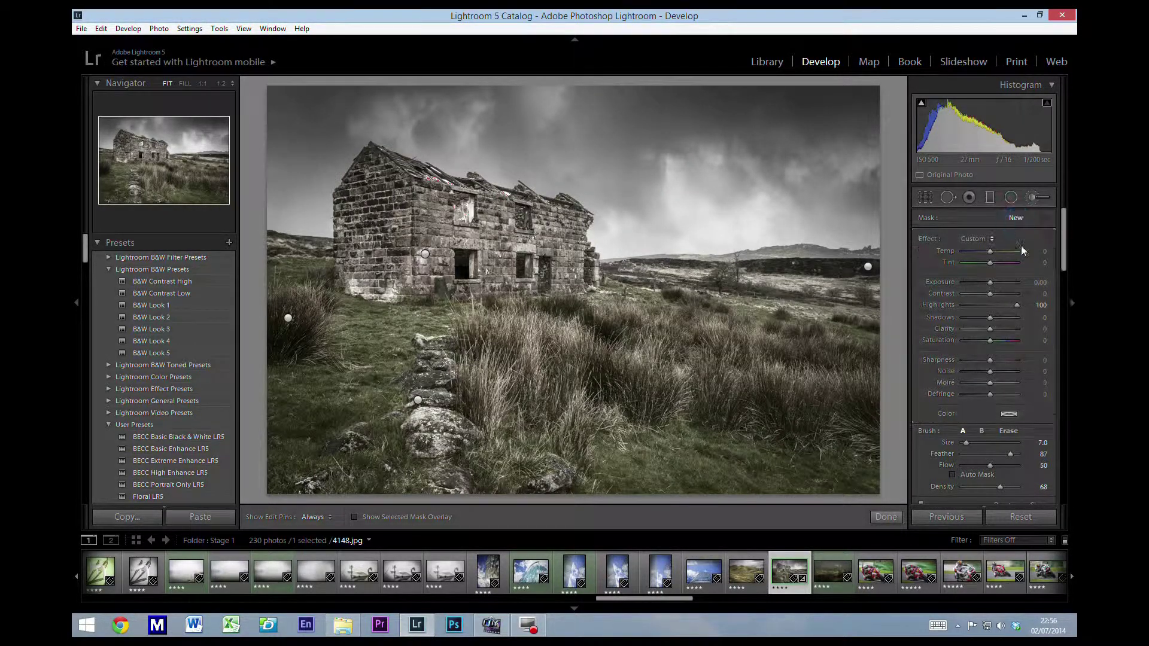
double_click(942, 305)
left_click_drag(989, 319, 960, 318)
- Brush the deepened shadows over the dark clouds across the upper sky, and show the edit pins again
left_click(664, 138)
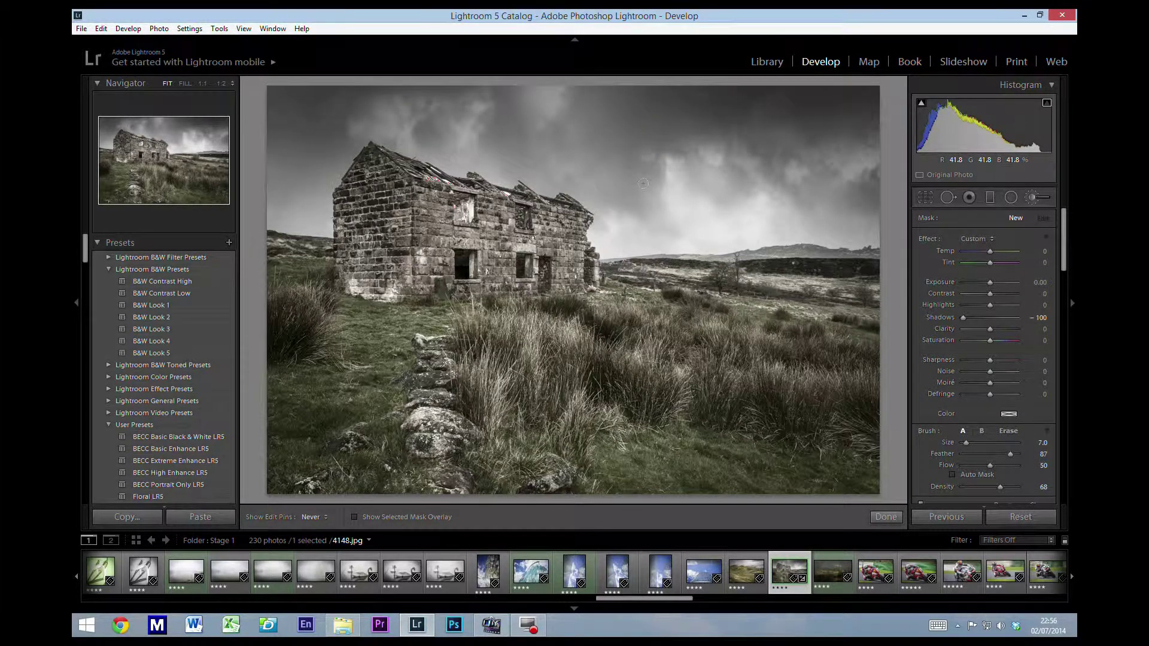
left_click(664, 139)
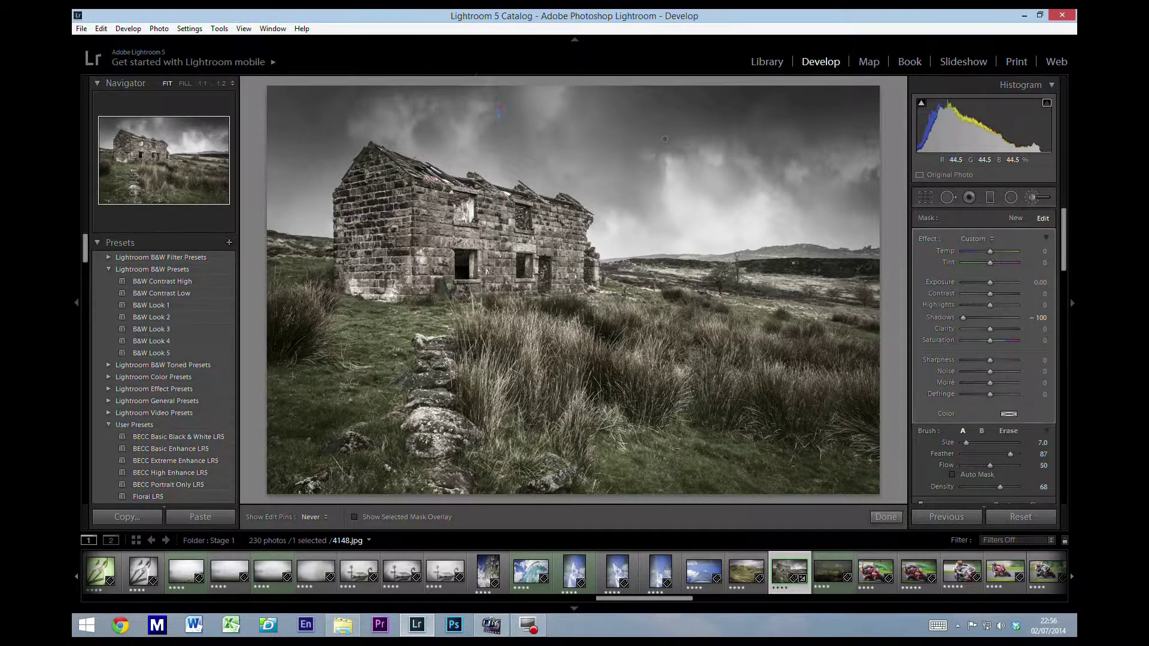
left_click_drag(419, 132, 343, 107)
key("h")
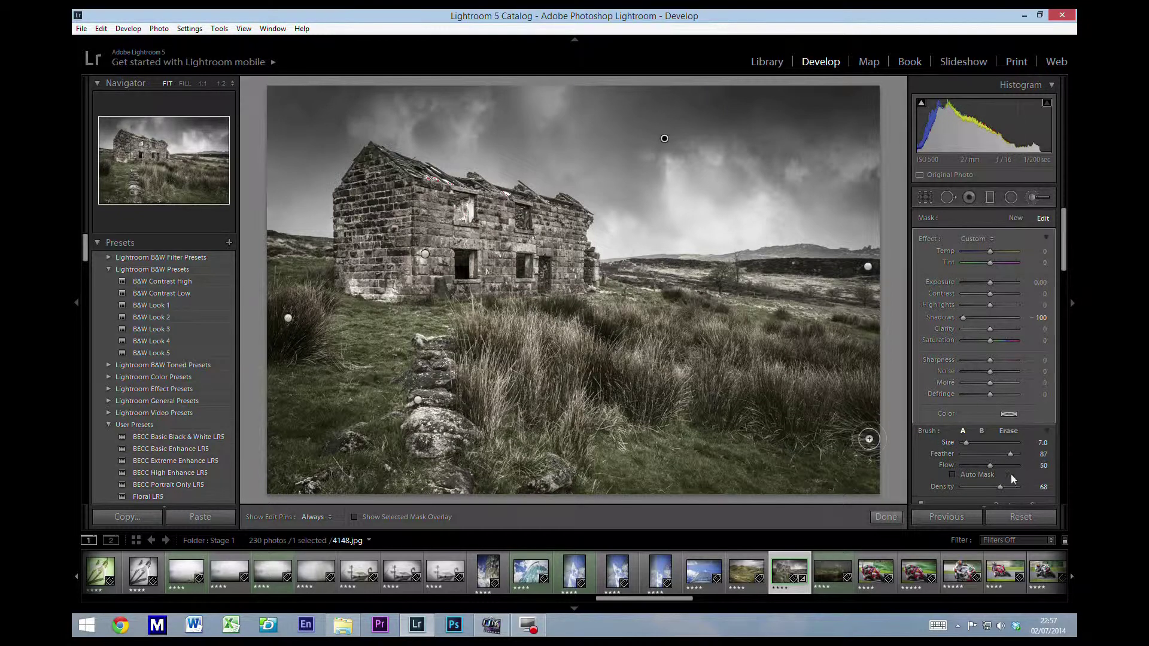
- Compare the photo repeatedly with all brush adjustments switched off and on, leaving them switched on
scroll(953, 464, "down", 3)
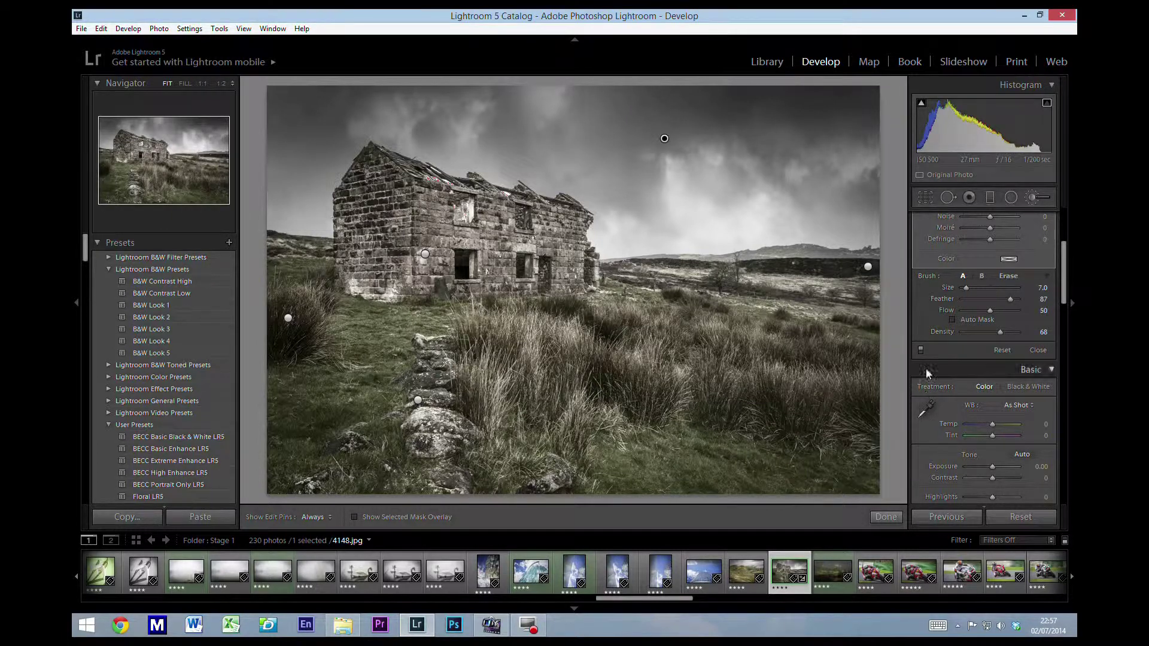
left_click(920, 350)
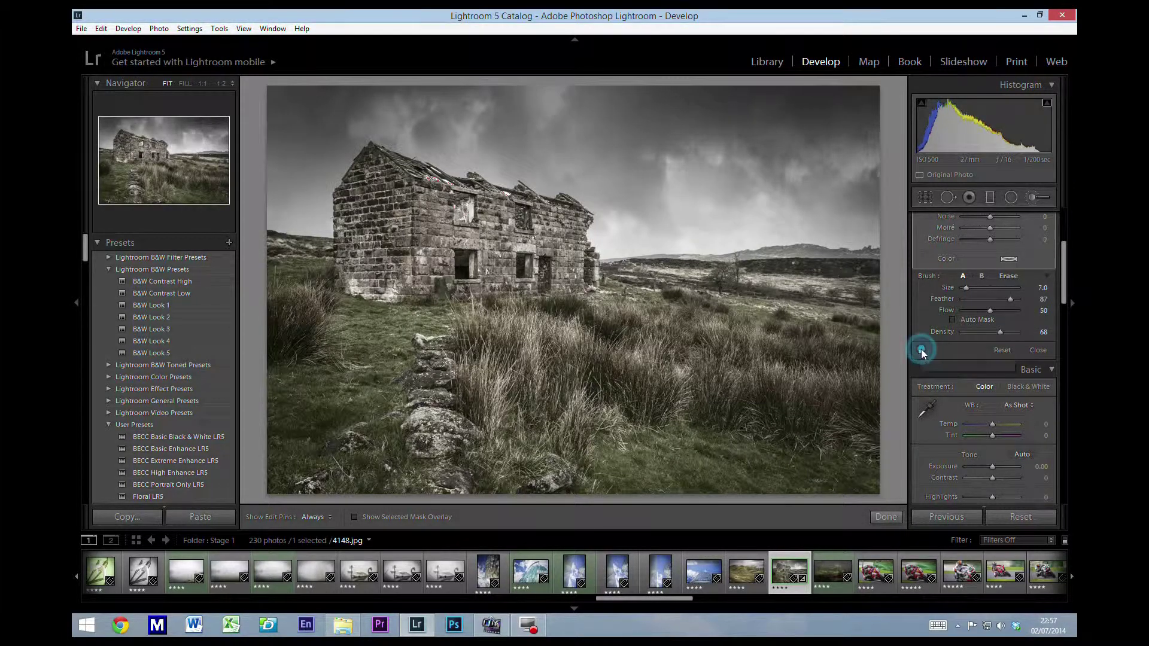
left_click(920, 350)
left_click(921, 350)
left_click(920, 350)
left_click(921, 350)
left_click(920, 350)
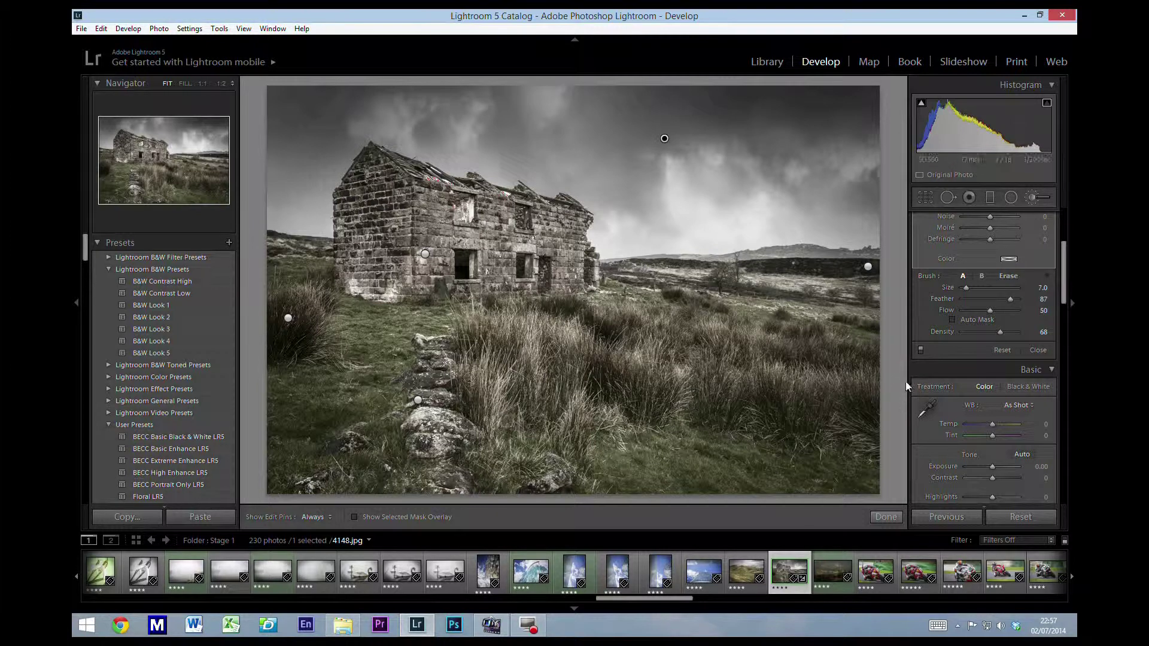
left_click(920, 351)
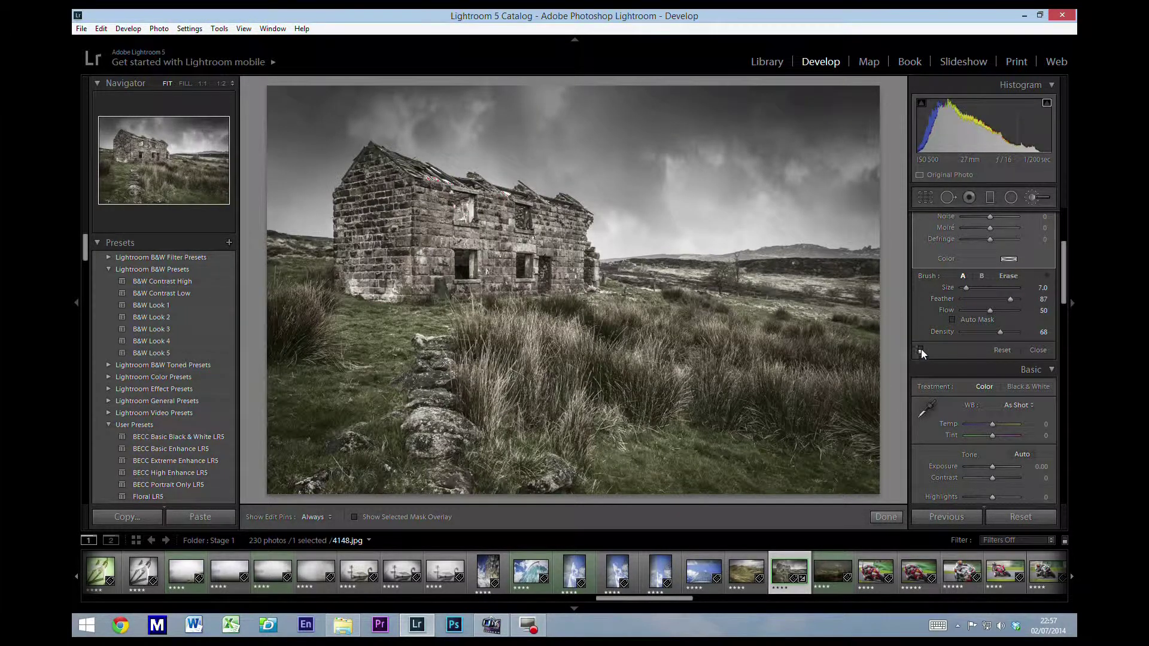
left_click(921, 350)
left_click(920, 349)
left_click(920, 350)
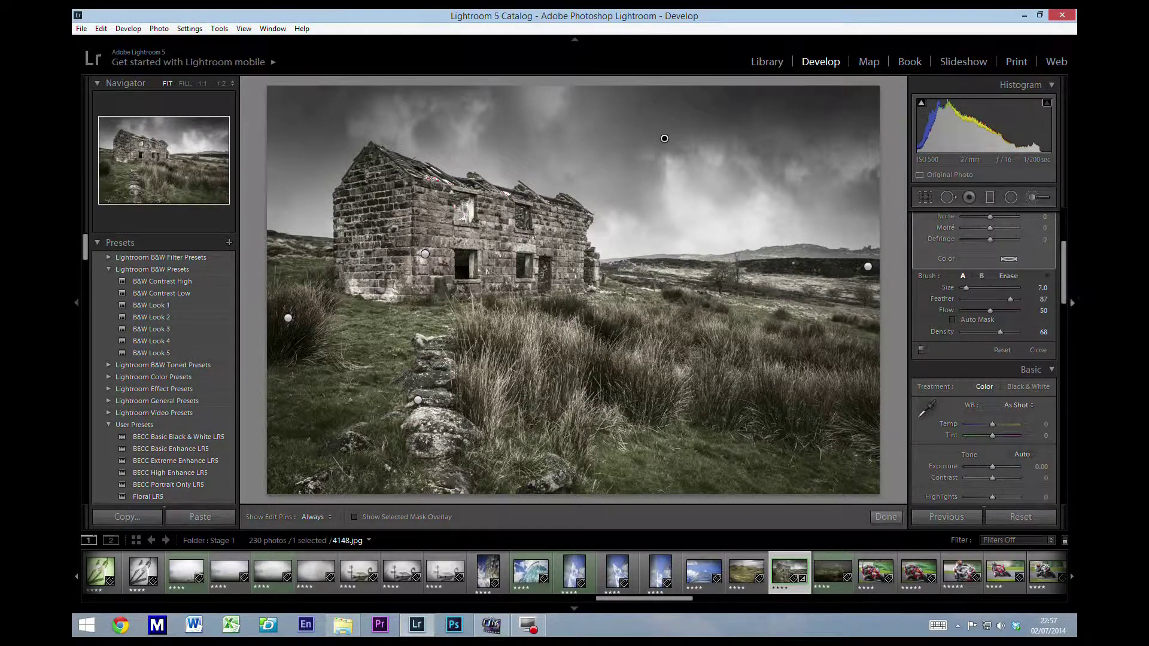
left_click_drag(1063, 274, 1062, 242)
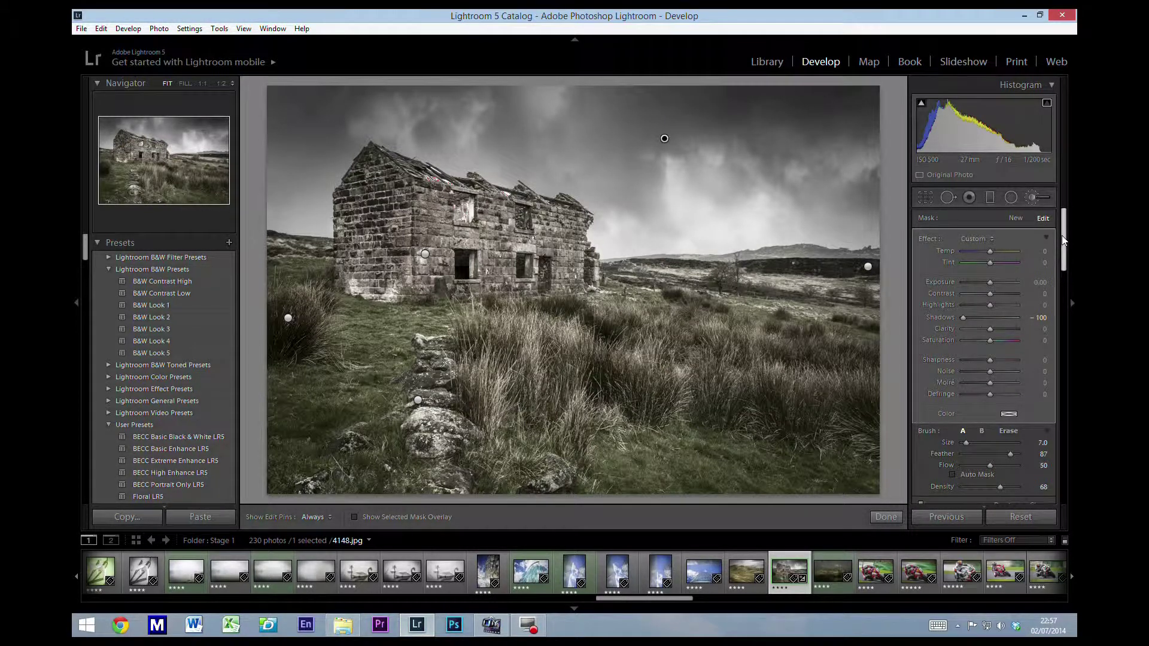